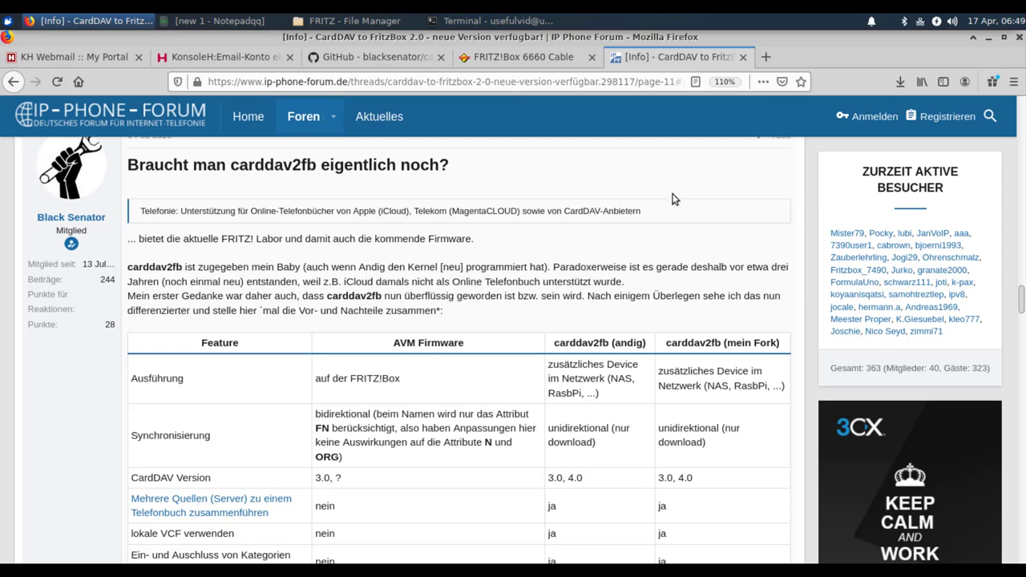
Scroll through the IP-Phone-Forum feature comparison table, then switch to the KonsoleH:Email-Konto einrichten tab.
scroll(672, 199, "down", 1)
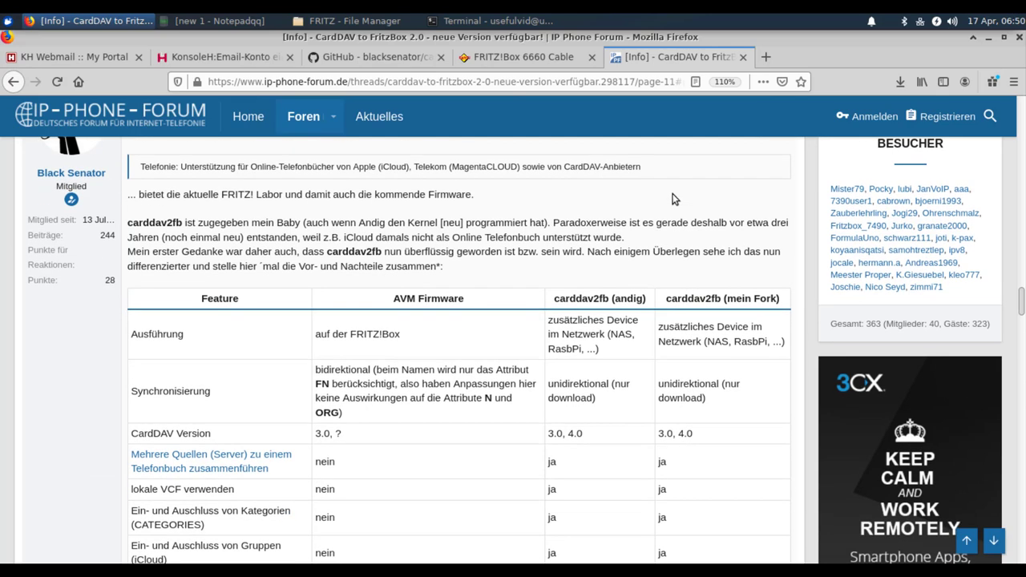
scroll(672, 198, "down", 2)
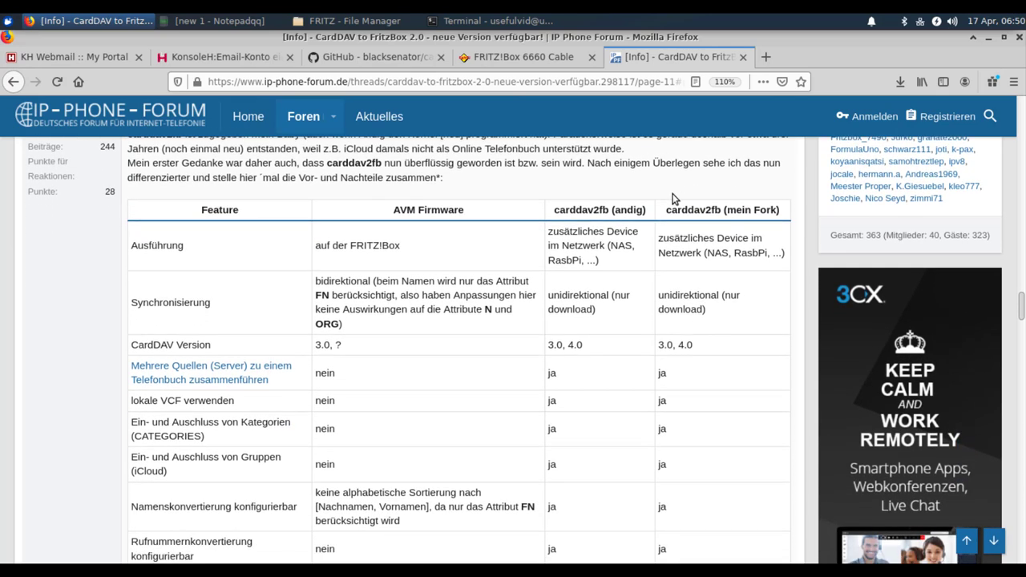
scroll(672, 198, "up", 1)
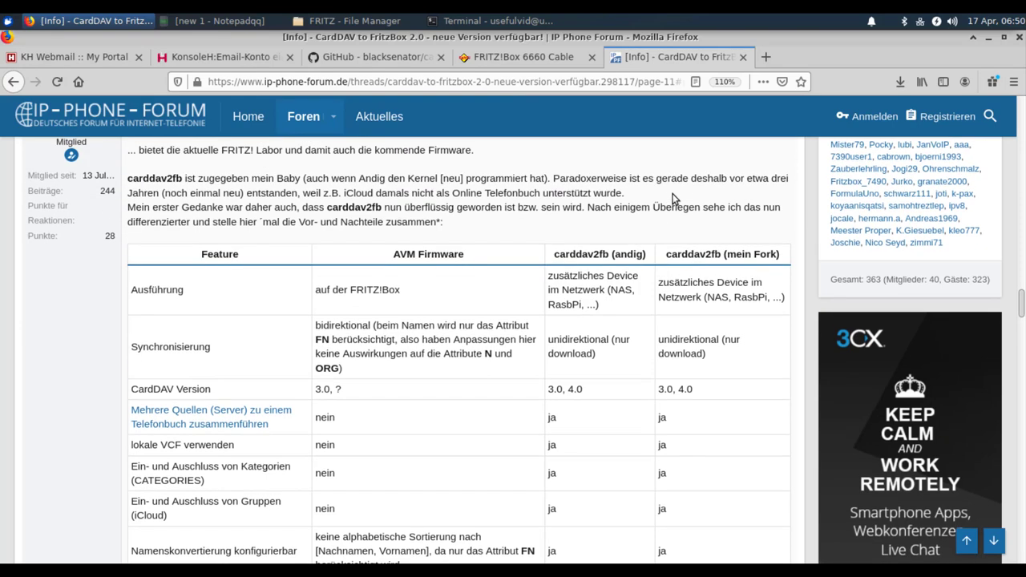
scroll(671, 198, "down", 2)
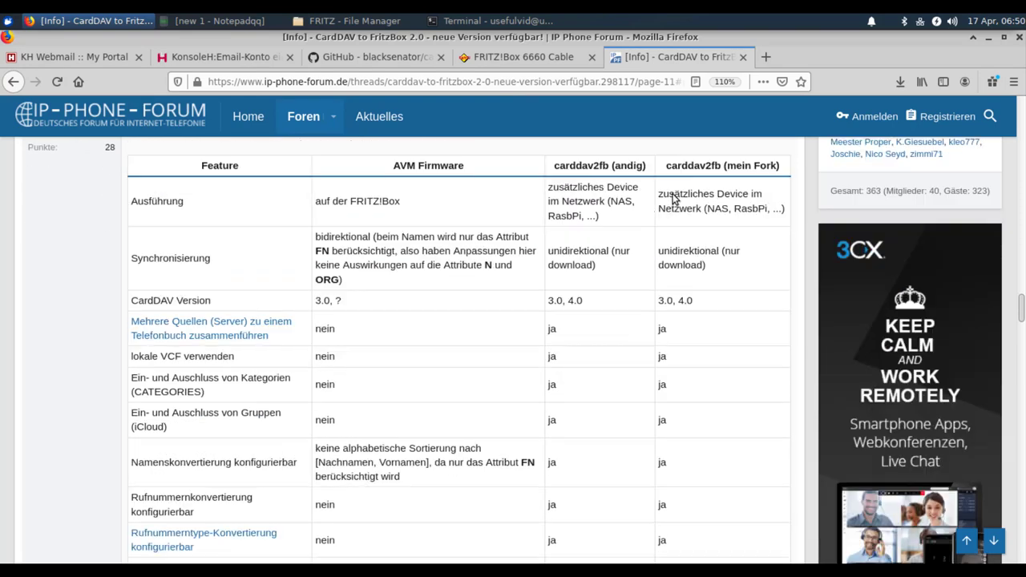
scroll(671, 199, "up", 1)
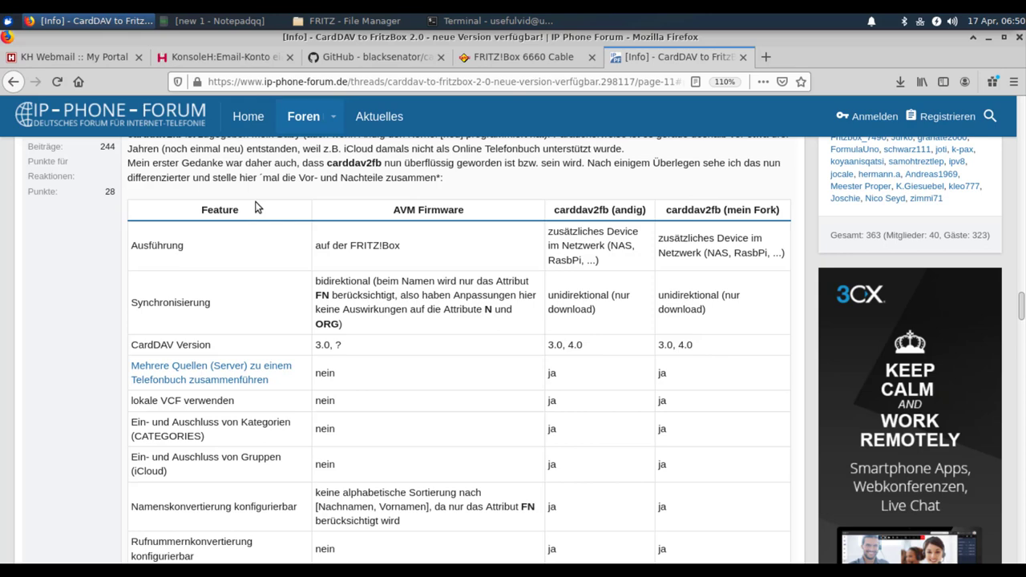
key("ctrl+Tab")
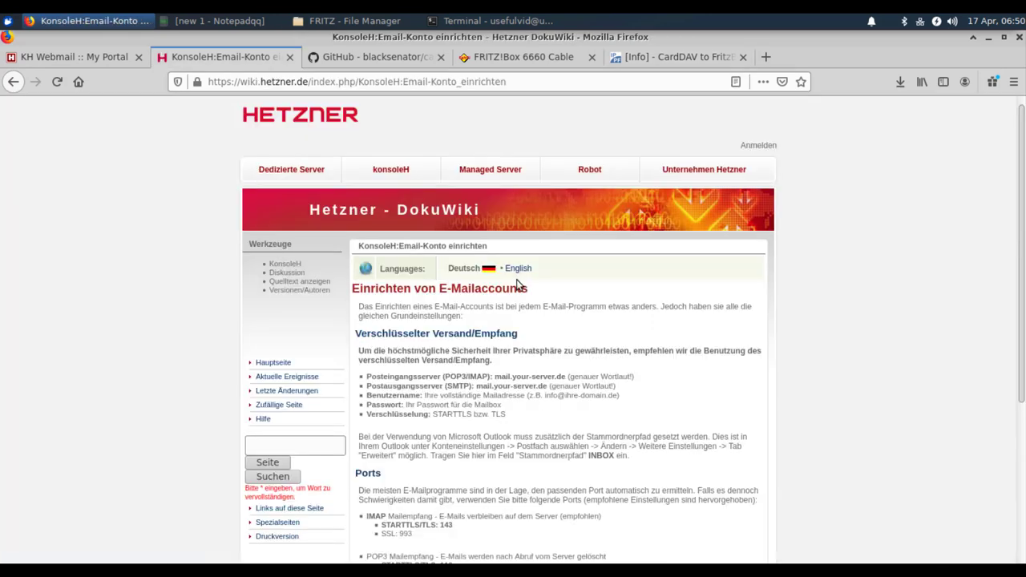
Browse the two contacts in the KonsoleH Webmail FritzFon Adressbuch, then show Notepadqq's 'new 2' notes.
left_click(32, 65)
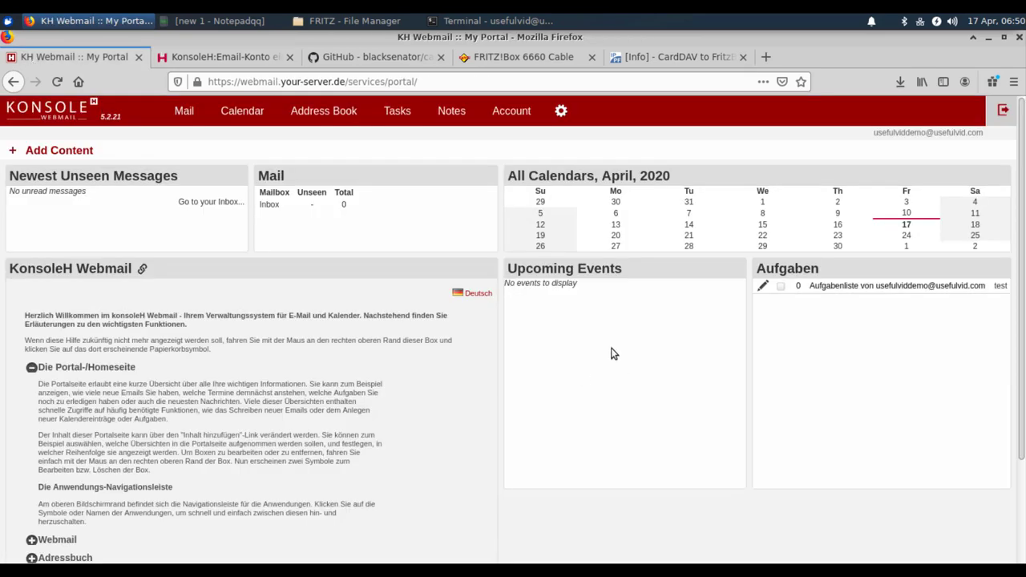
mouse_move(223, 112)
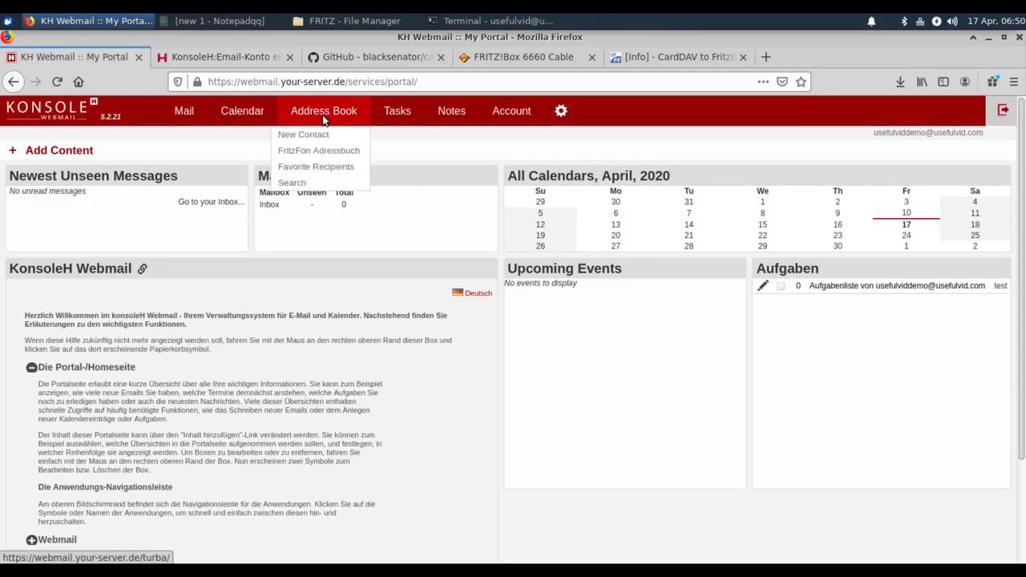
left_click(323, 111)
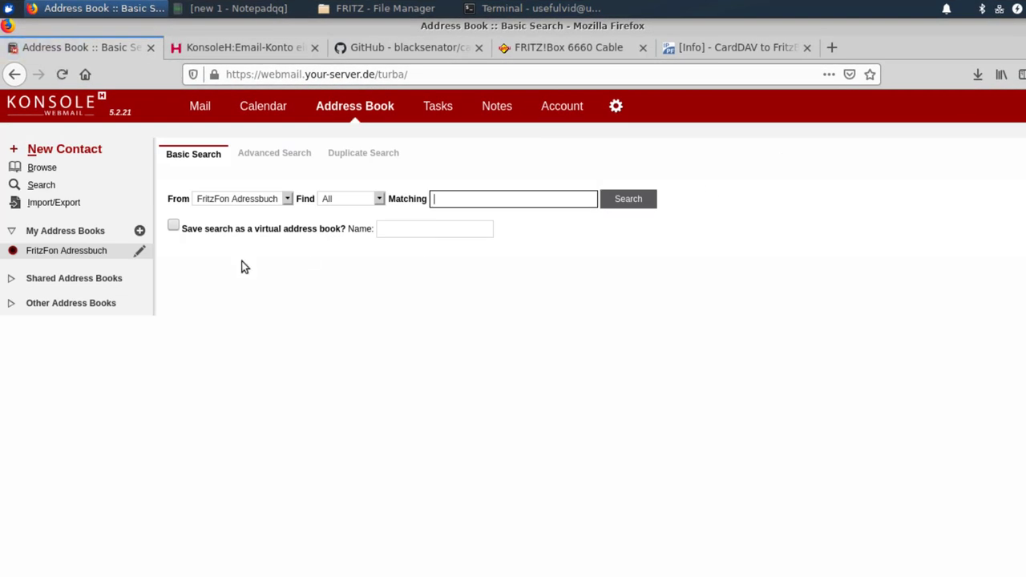
left_click(45, 254)
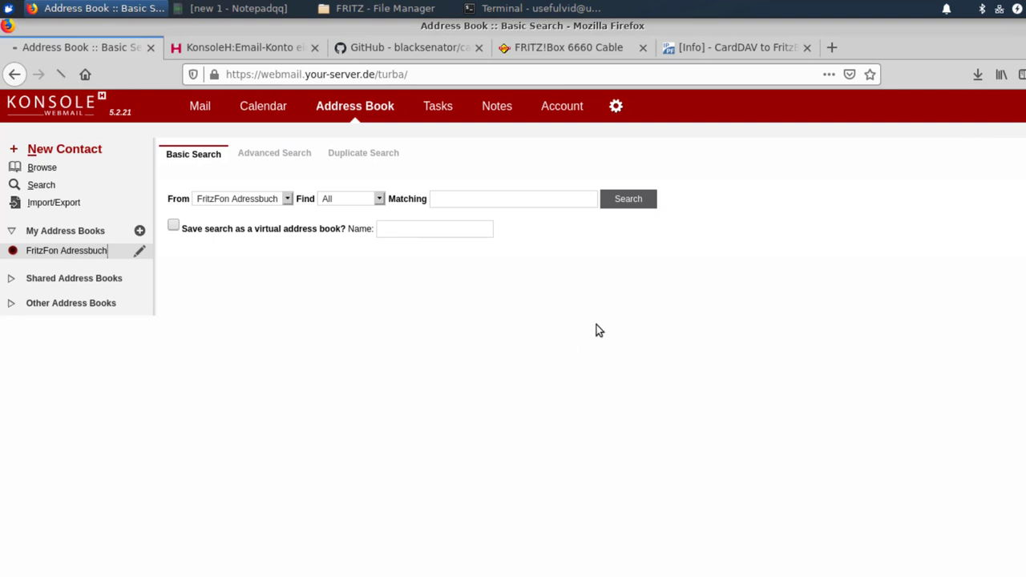
left_click(40, 168)
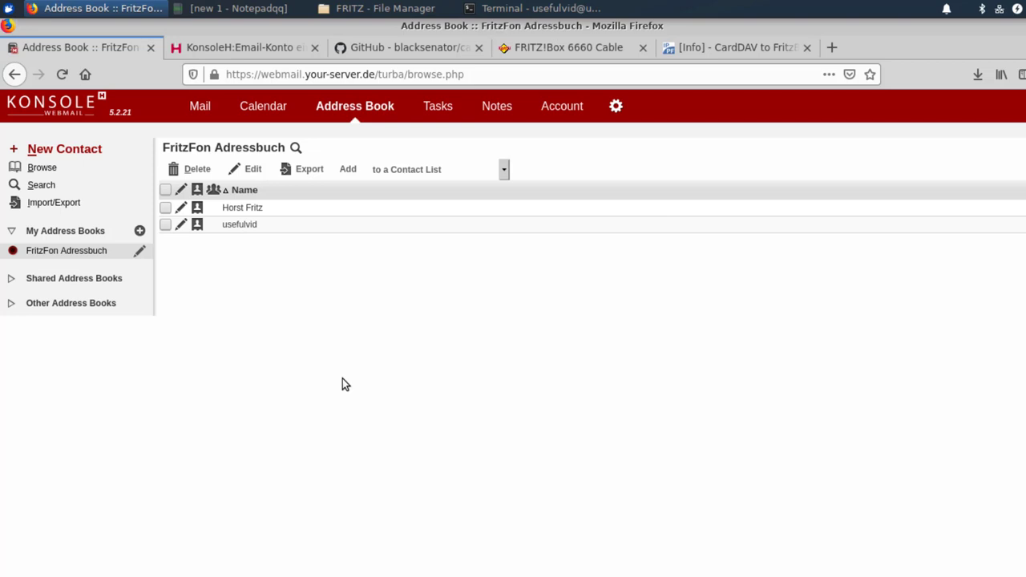
left_click(258, 14)
left_click(109, 88)
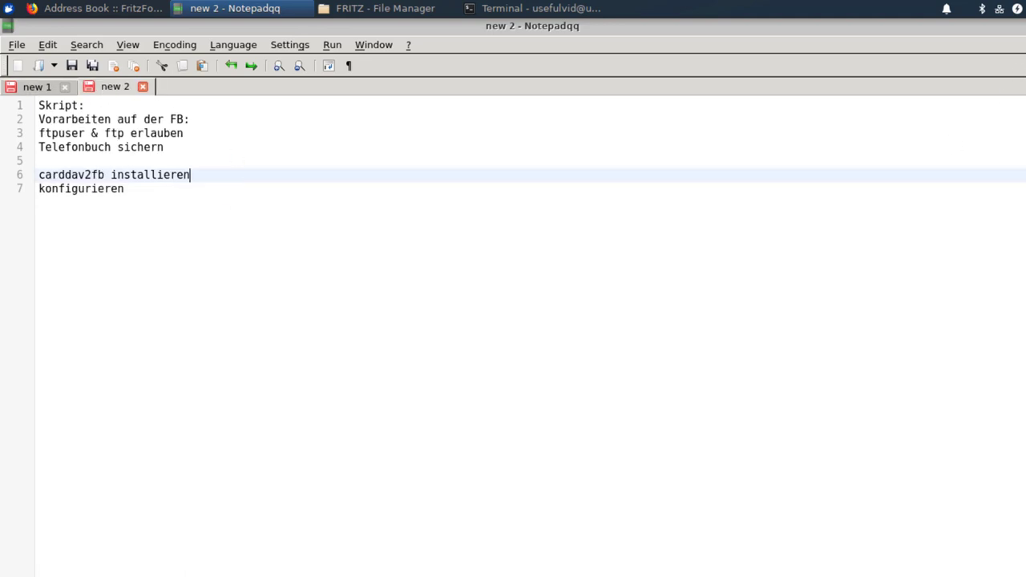
Switch back to Firefox and show the empty FRITZ!Box 6660 Cable Telefonbuch page.
key("alt+Tab")
left_click(593, 49)
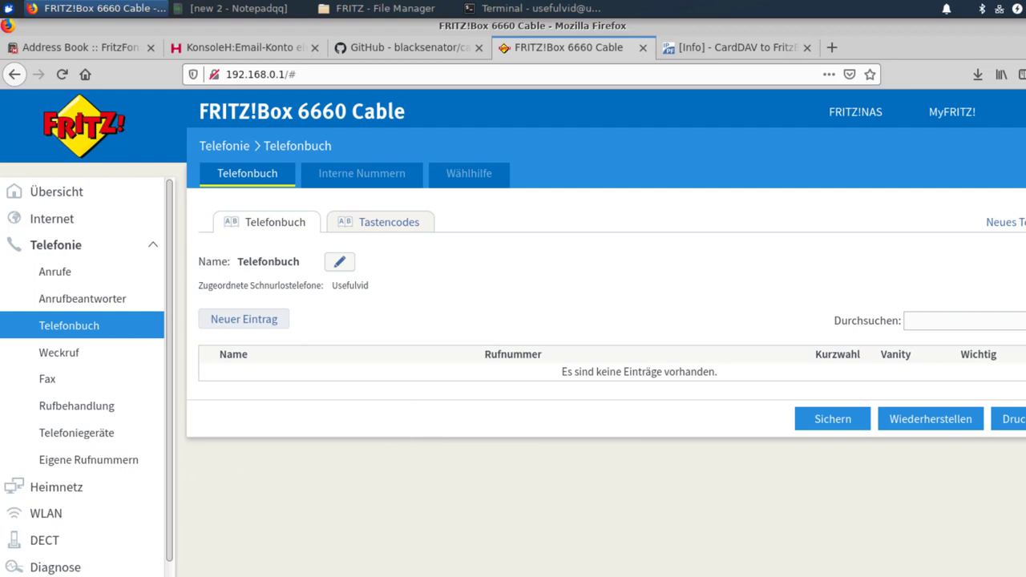
Check under Heimnetz > Speicher (NAS) that FTP access is enabled.
left_click(110, 495)
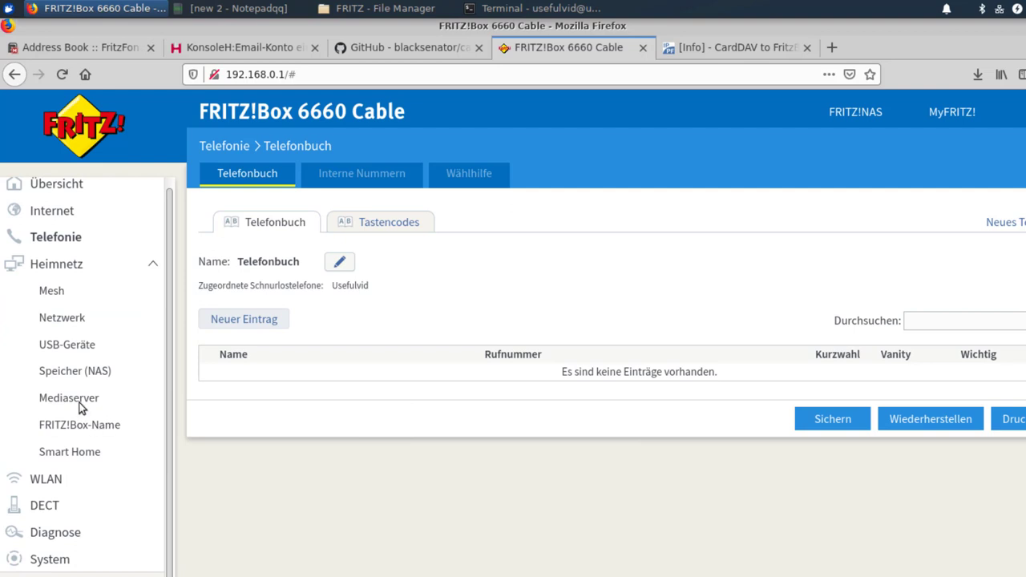
left_click(78, 375)
scroll(481, 401, "down", 2)
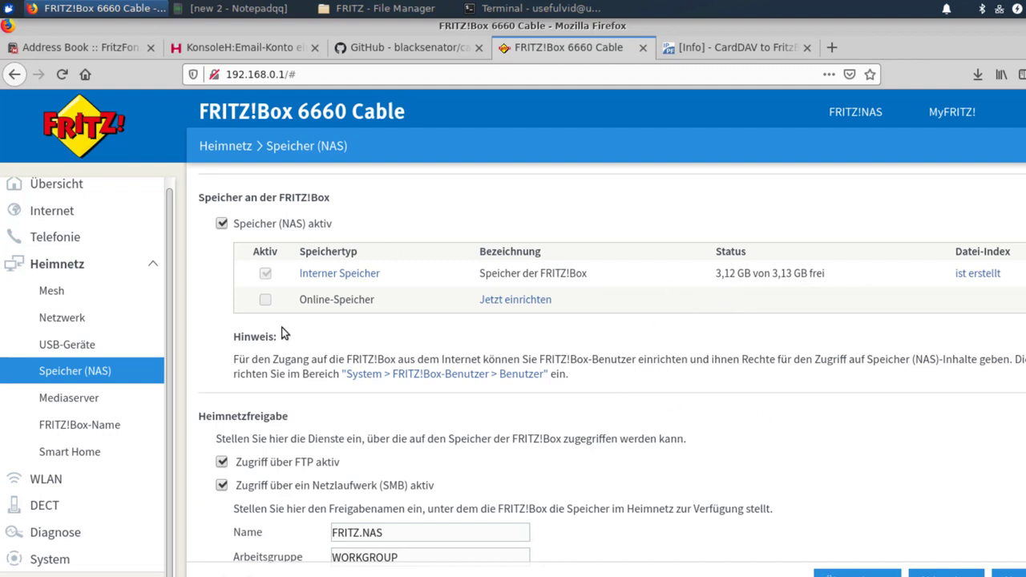
scroll(120, 512, "down", 1)
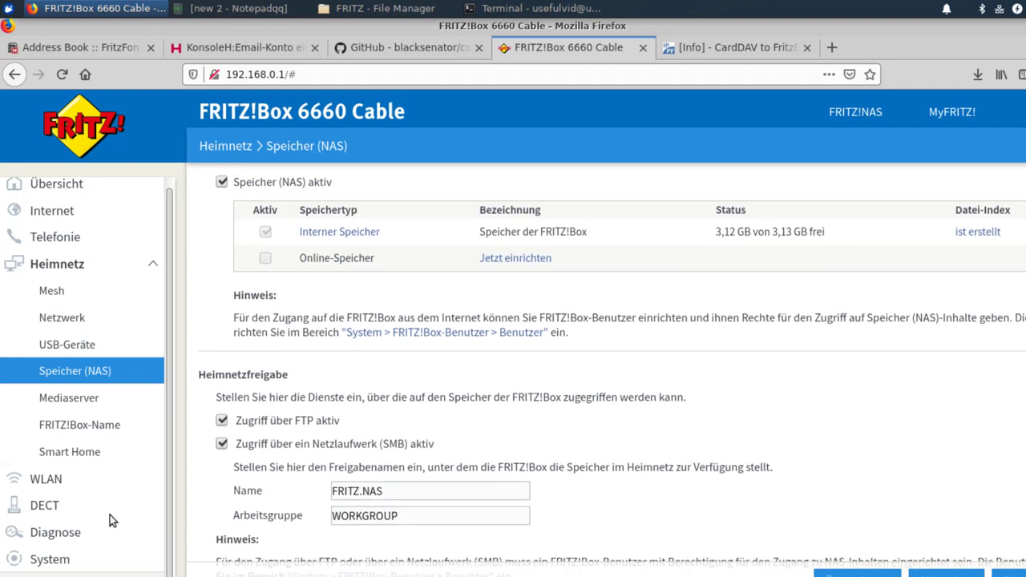
Check the ftpuser account's NAS permissions under System > FRITZ!Box-Benutzer.
left_click(76, 557)
scroll(132, 515, "down", 1)
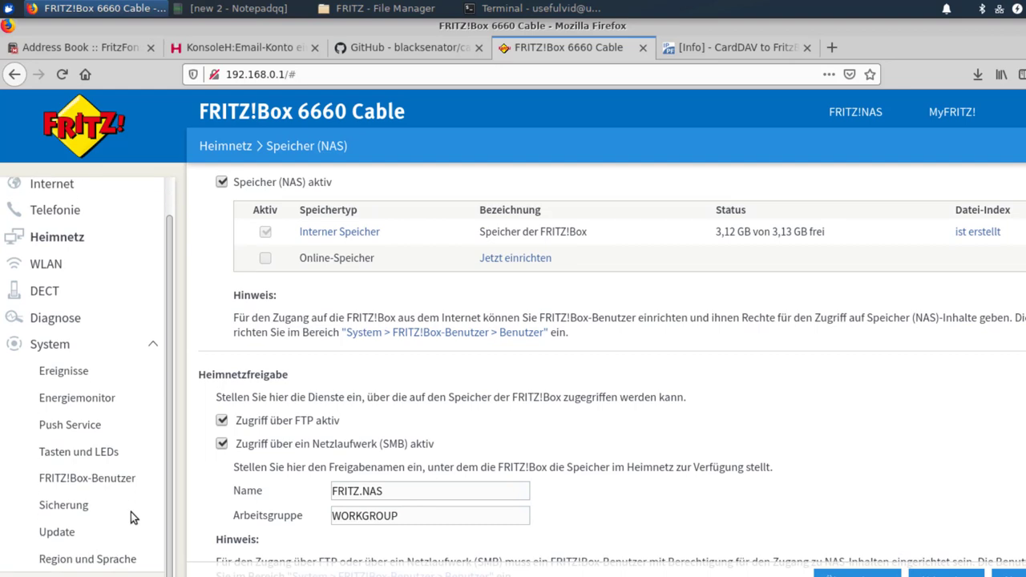
left_click(71, 478)
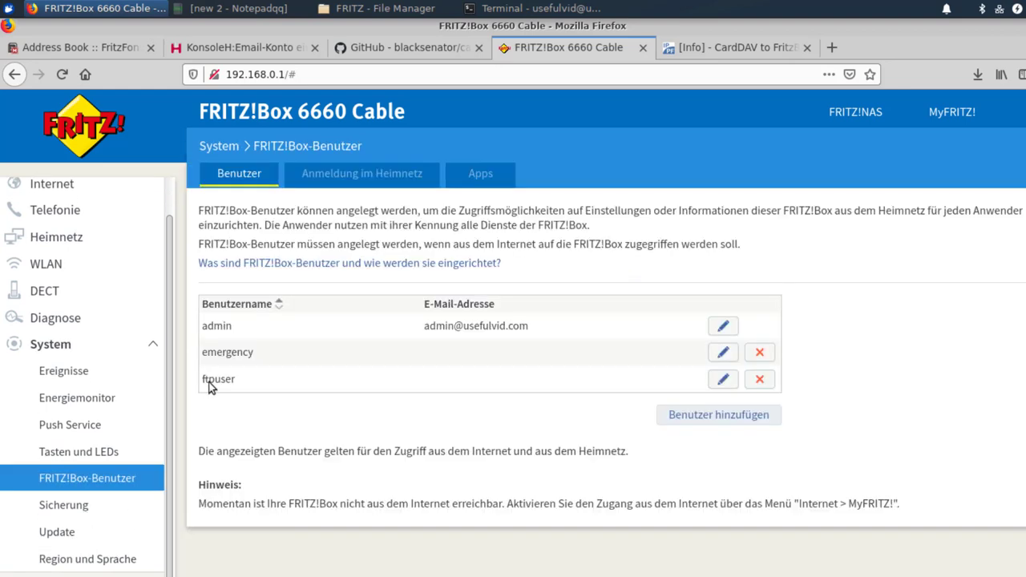
double_click(217, 384)
left_click(728, 387)
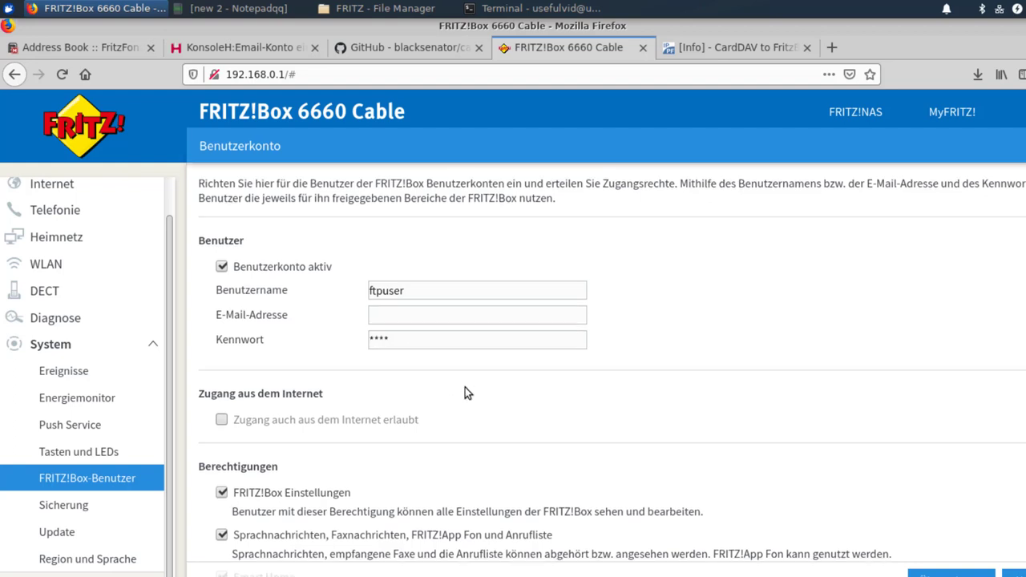
scroll(465, 388, "down", 4)
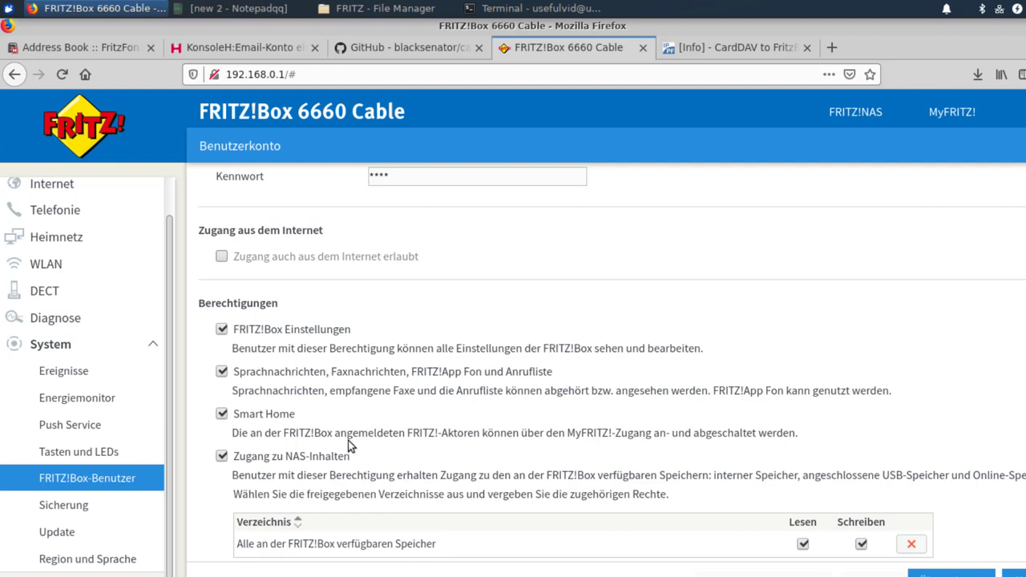
scroll(124, 363, "up", 2)
scroll(115, 361, "up", 3)
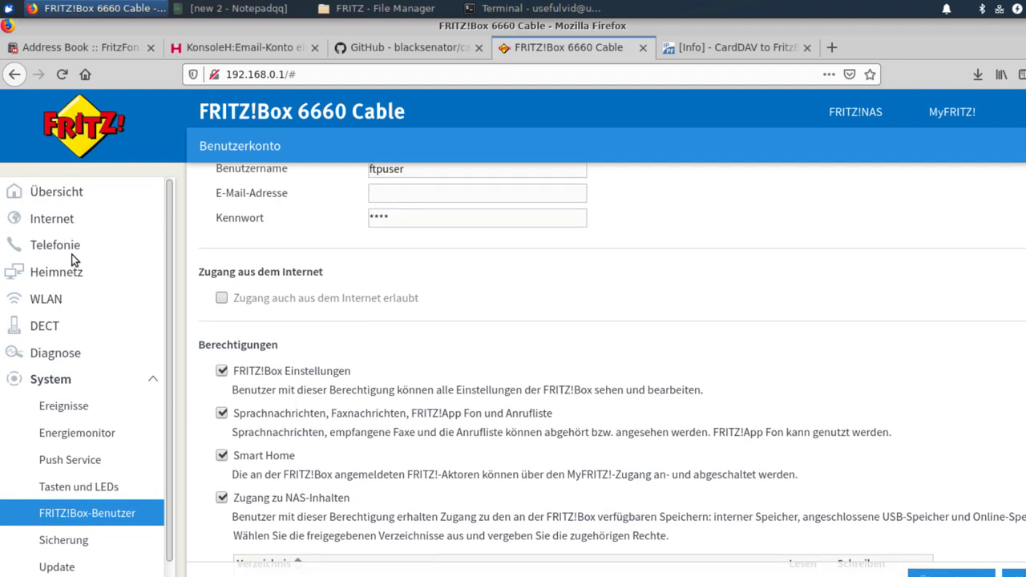
Return to the empty Telefonie > Telefonbuch page, then bring up the Notepadqq step list.
left_click(74, 252)
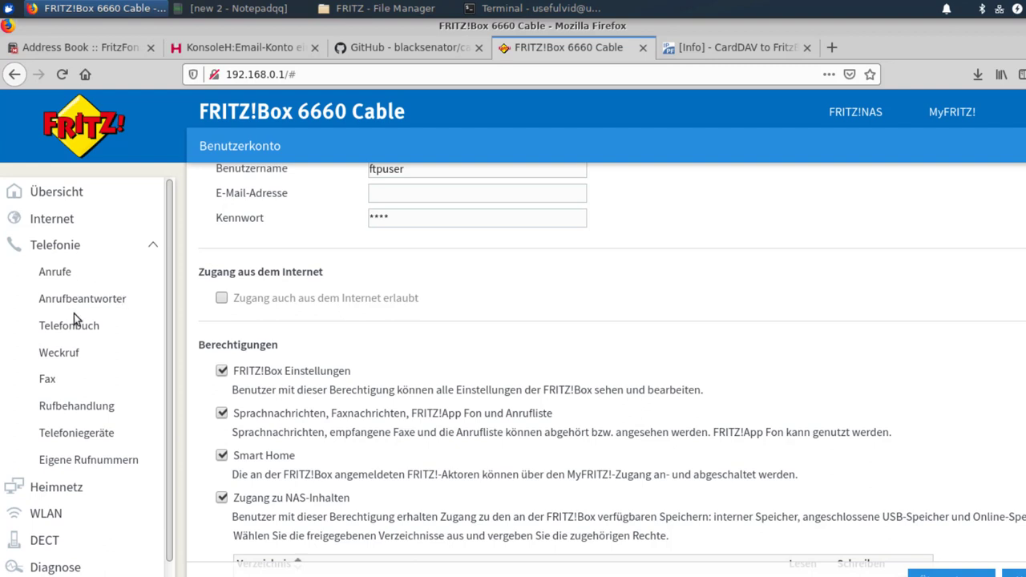
left_click(90, 327)
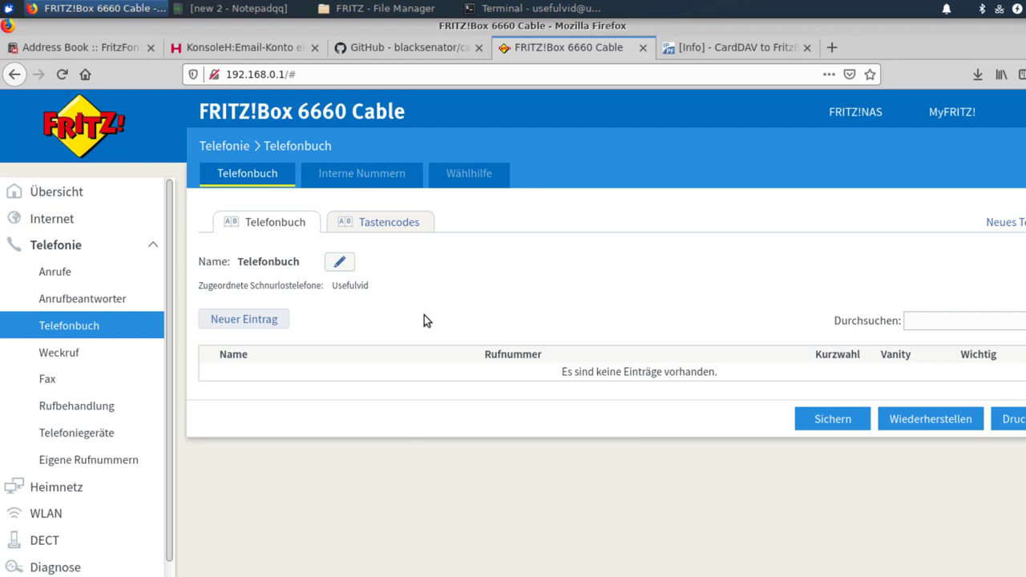
left_click(233, 8)
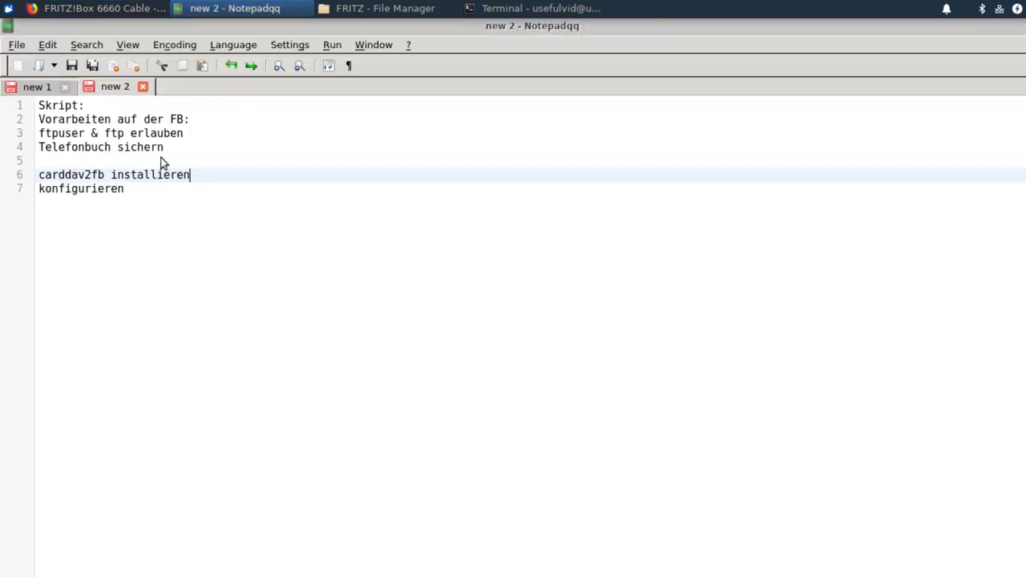
Review the step list in 'new 2', then show the first notes document with install commands.
left_click(166, 125)
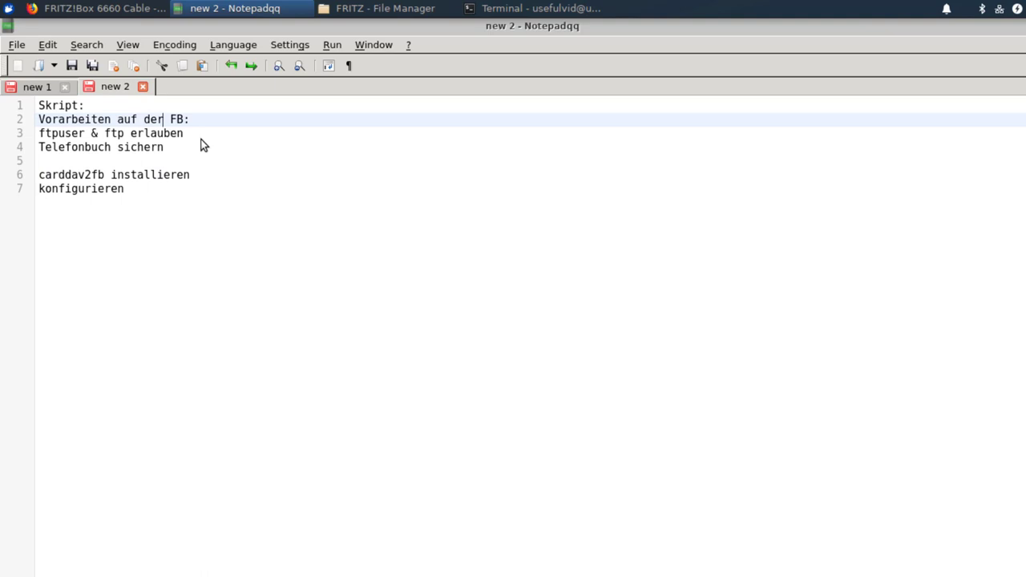
left_click(161, 160)
left_click(169, 148)
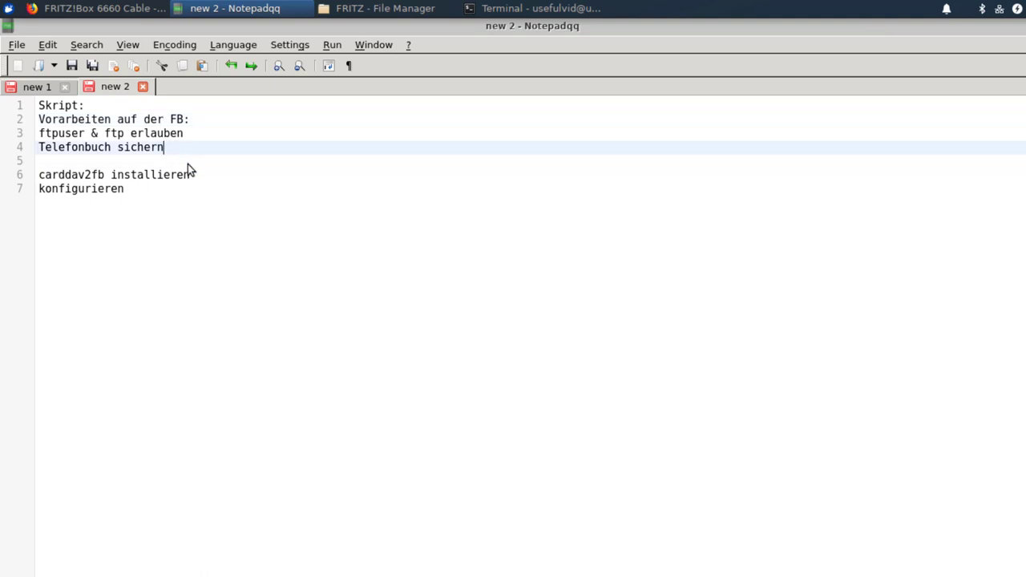
key("Down")
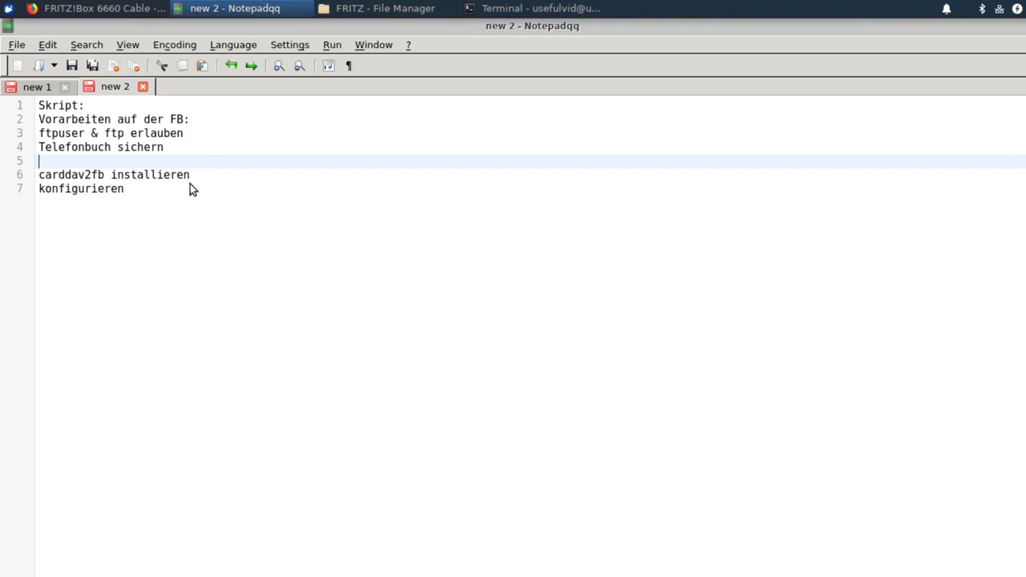
left_click(33, 89)
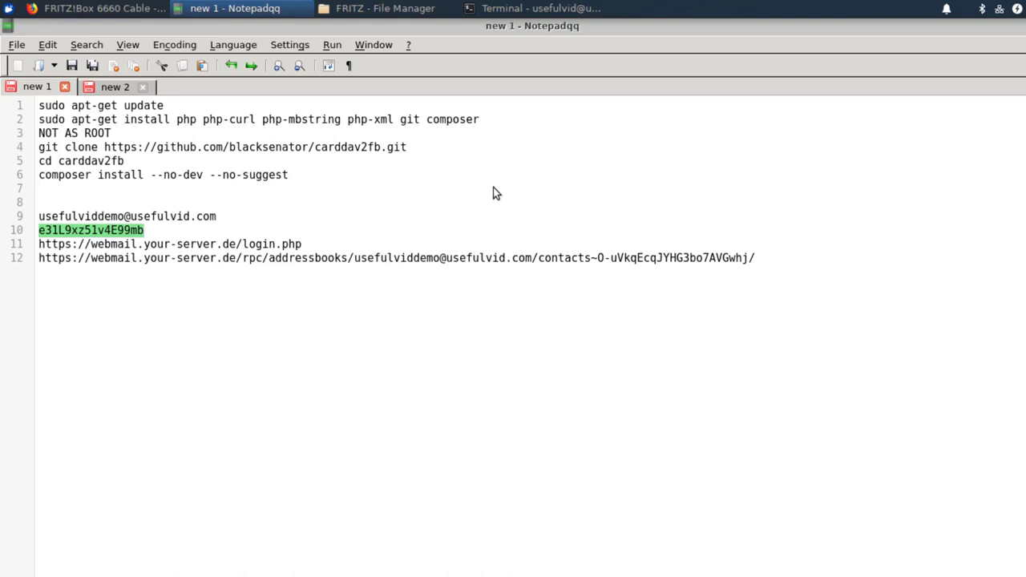
Clear the terminal screen with 'clear'.
key("alt+Tab")
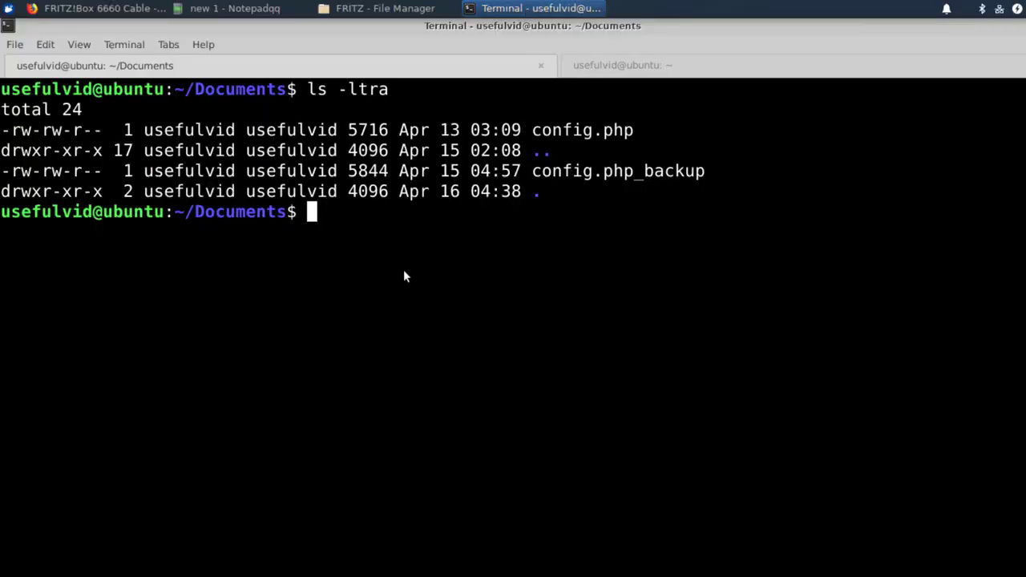
type("clear")
key("Return")
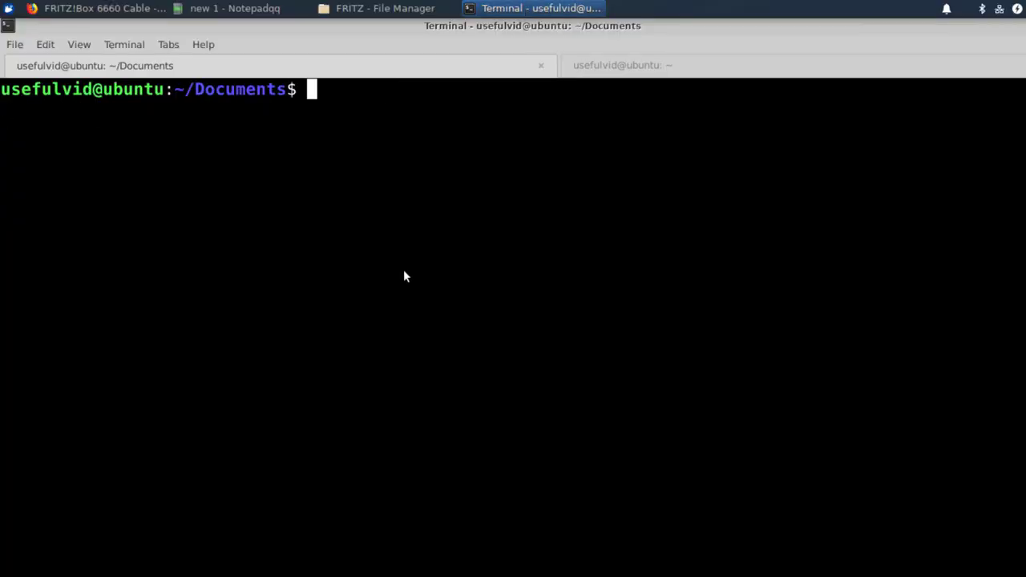
Select the first two setup commands, including 'sudo apt-get update', in the notes.
left_click(258, 9)
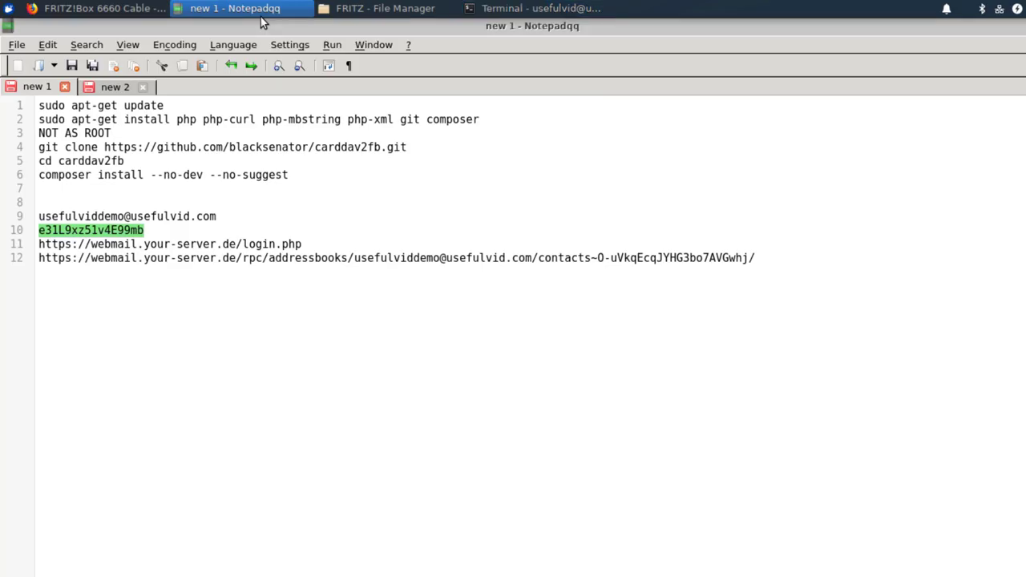
left_click_drag(485, 120, 17, 125)
key("ctrl+c")
left_click(263, 175)
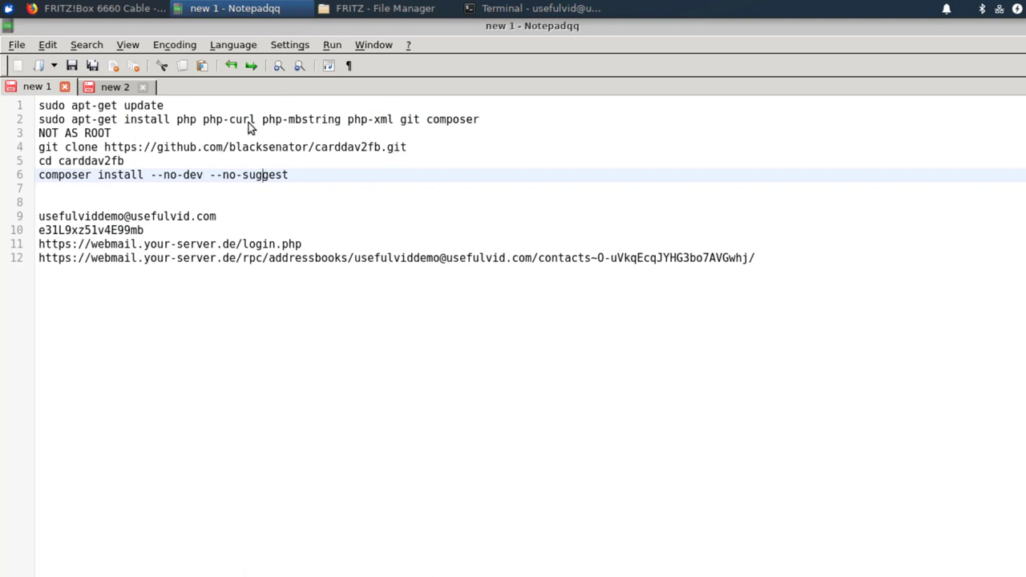
left_click_drag(484, 120, 393, 124)
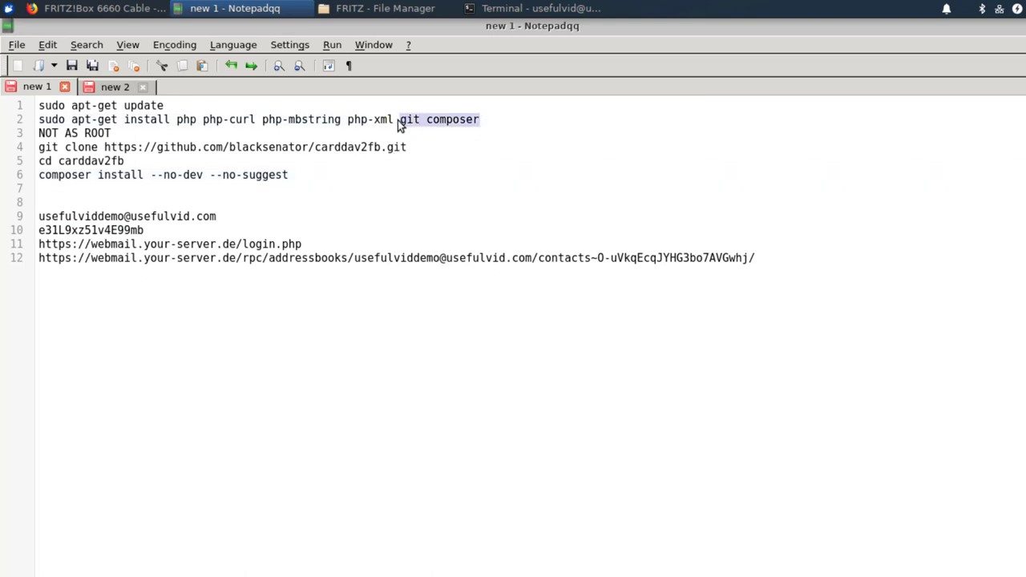
left_click(448, 135)
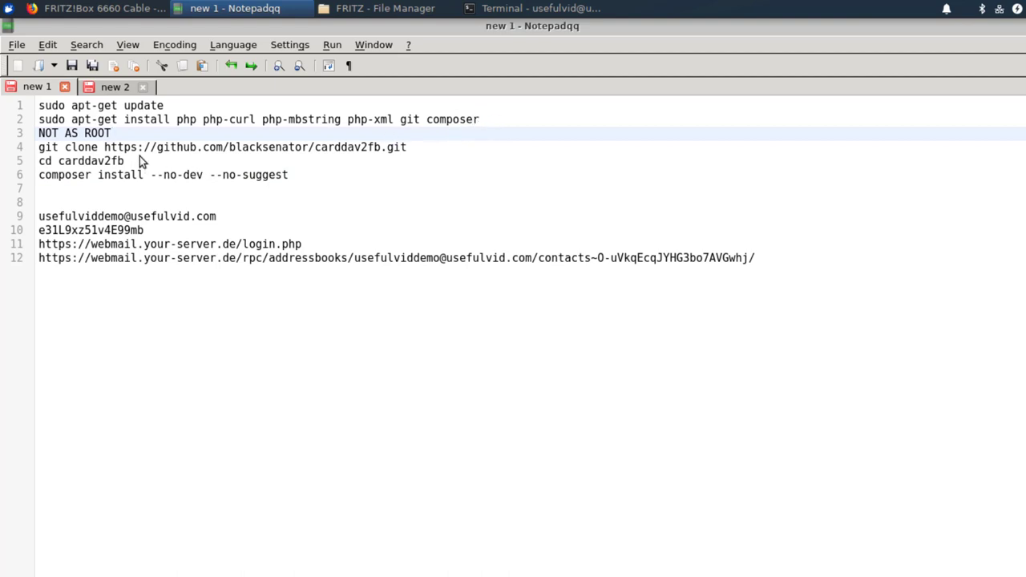
left_click_drag(38, 105, 495, 120)
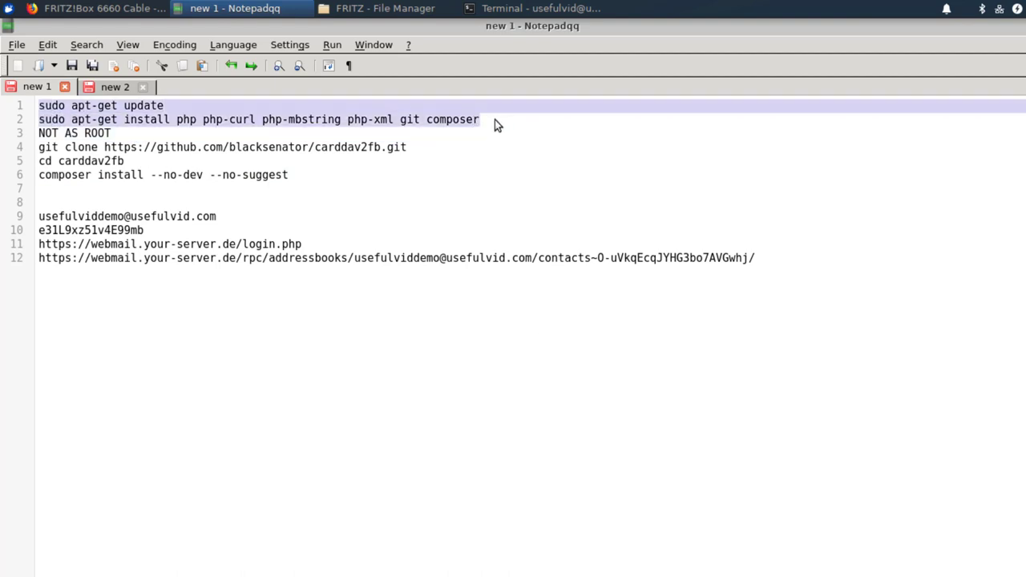
left_click(327, 179)
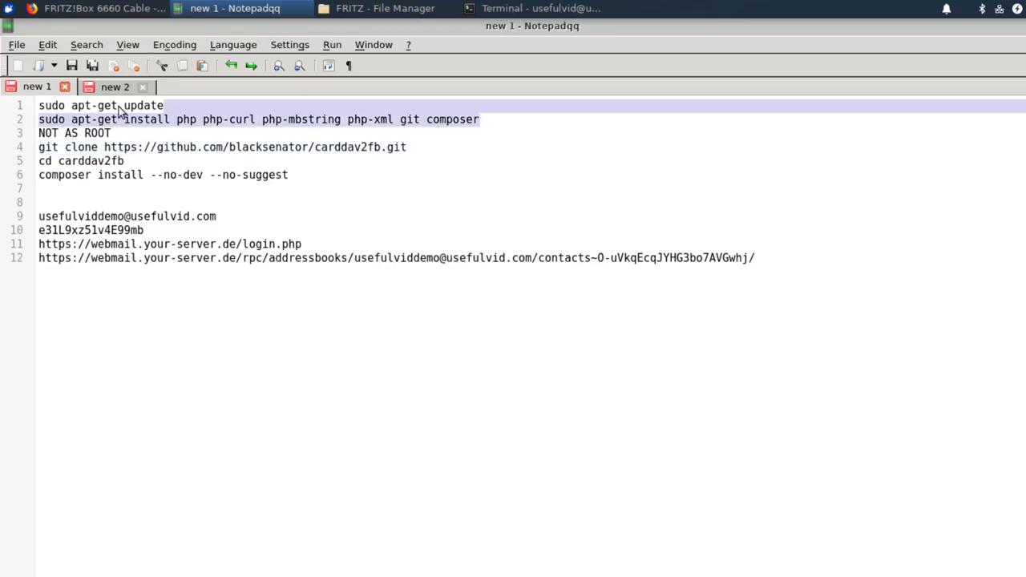
Paste and run 'sudo apt-get install php php-curl php-mbstring php-xml git composer' in the terminal.
left_click(10, 120)
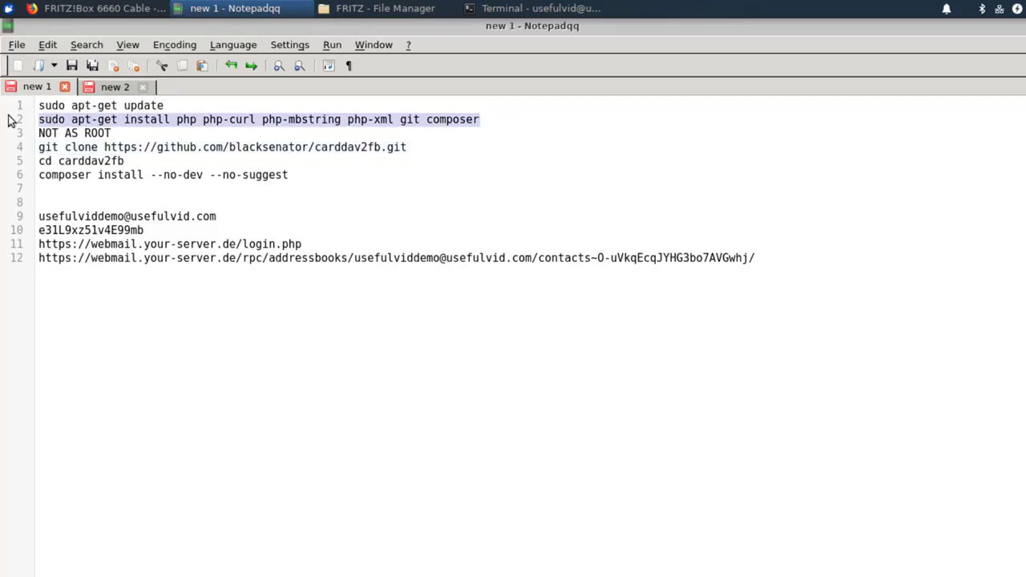
left_click(511, 10)
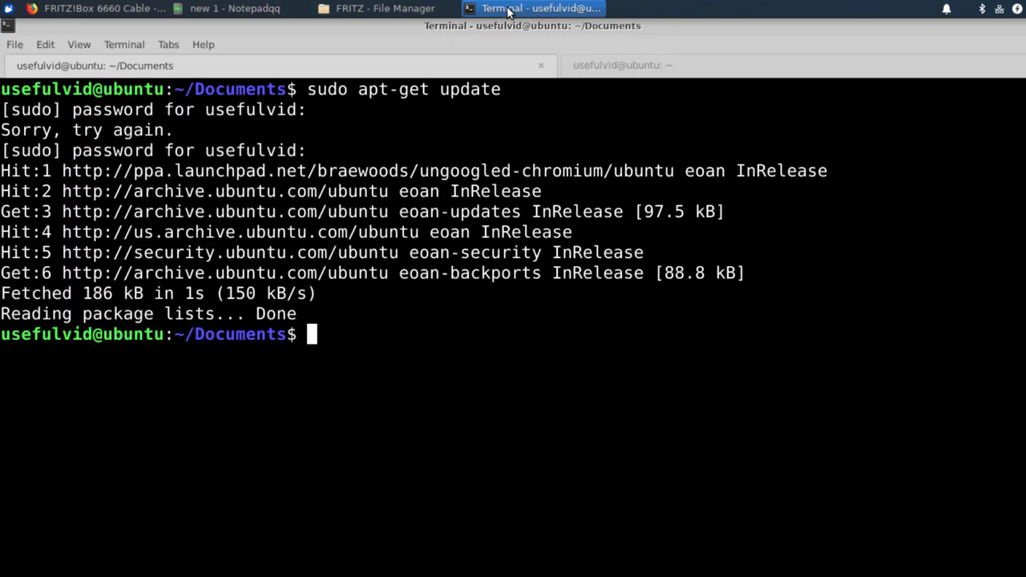
right_click(409, 349)
left_click(464, 439)
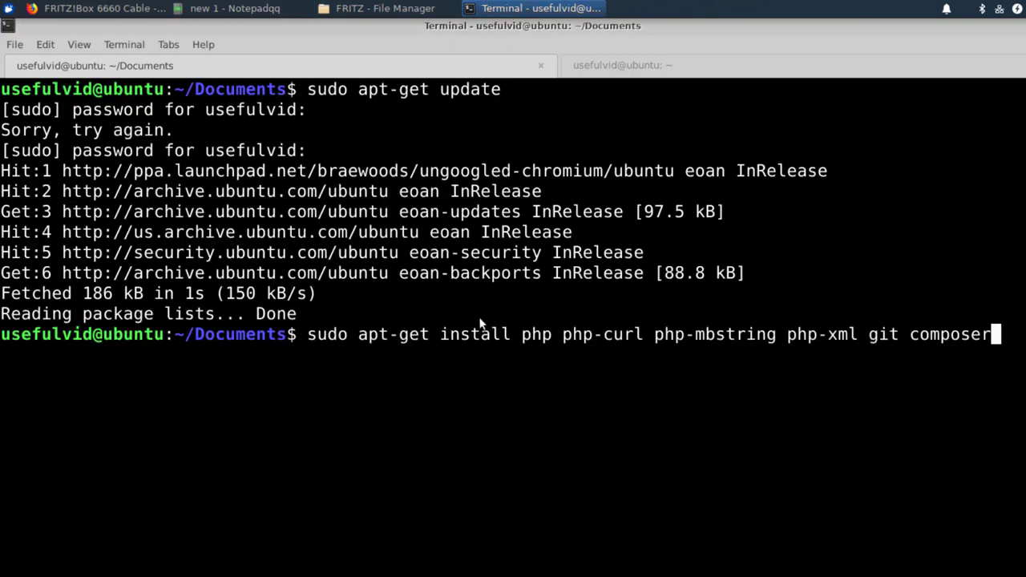
key("Return")
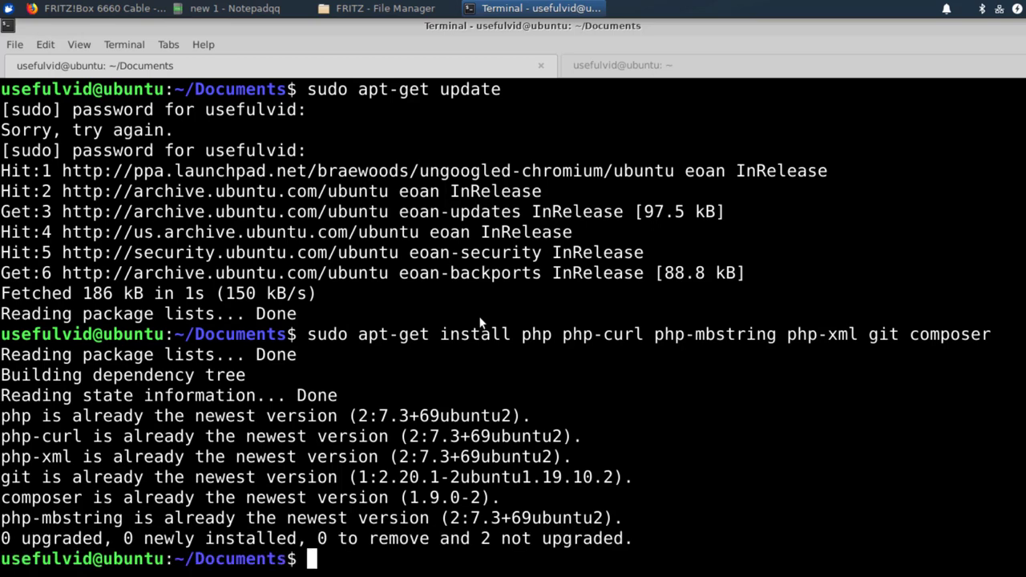
left_click(233, 9)
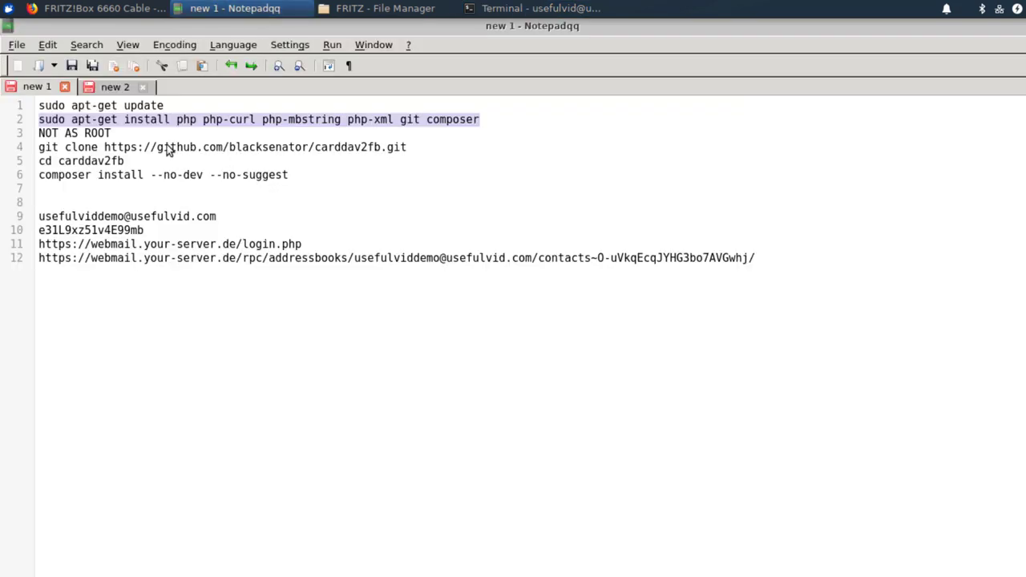
mouse_move(40, 150)
left_mouse_down()
mouse_move(40, 161)
mouse_move(435, 158)
mouse_move(325, 146)
mouse_move(50, 163)
mouse_move(40, 154)
left_mouse_up()
key("ctrl+c")
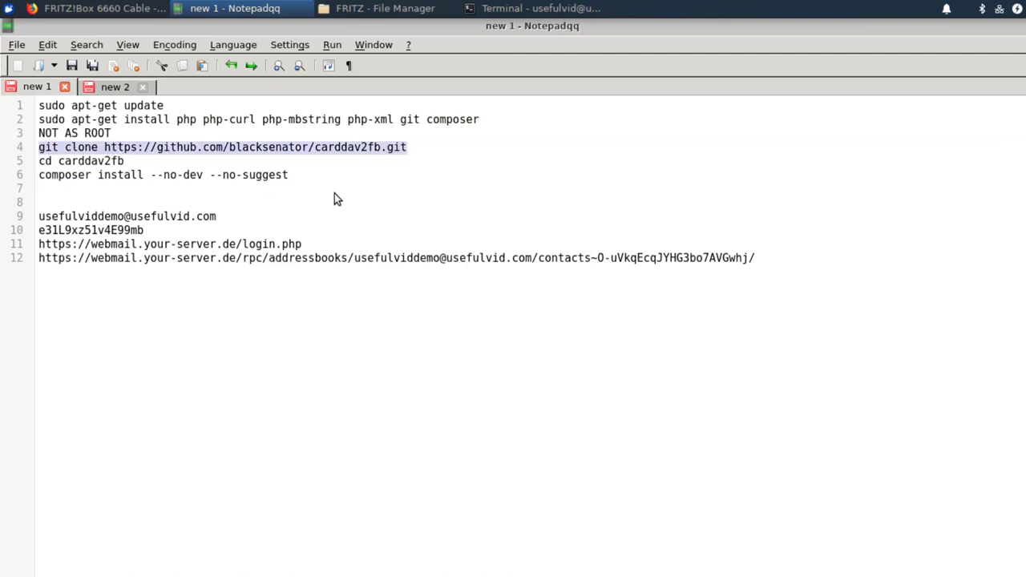
left_click(535, 9)
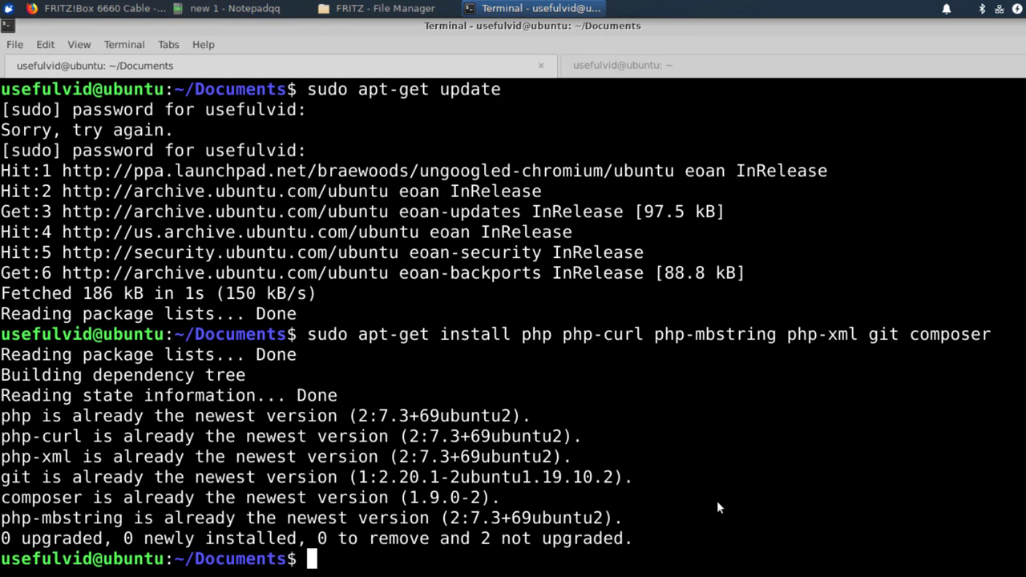
right_click(784, 455)
left_click(825, 333)
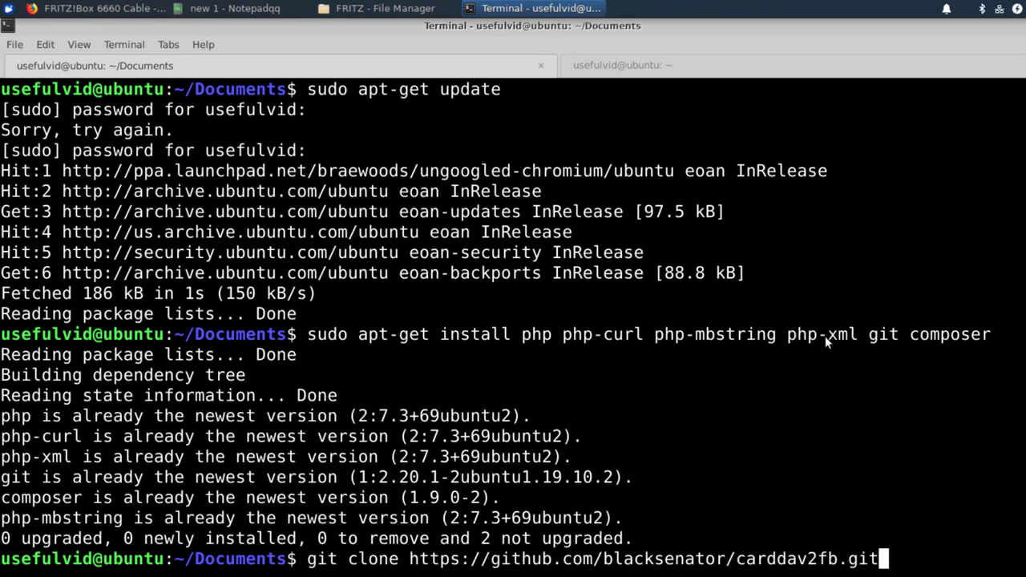
key("Return")
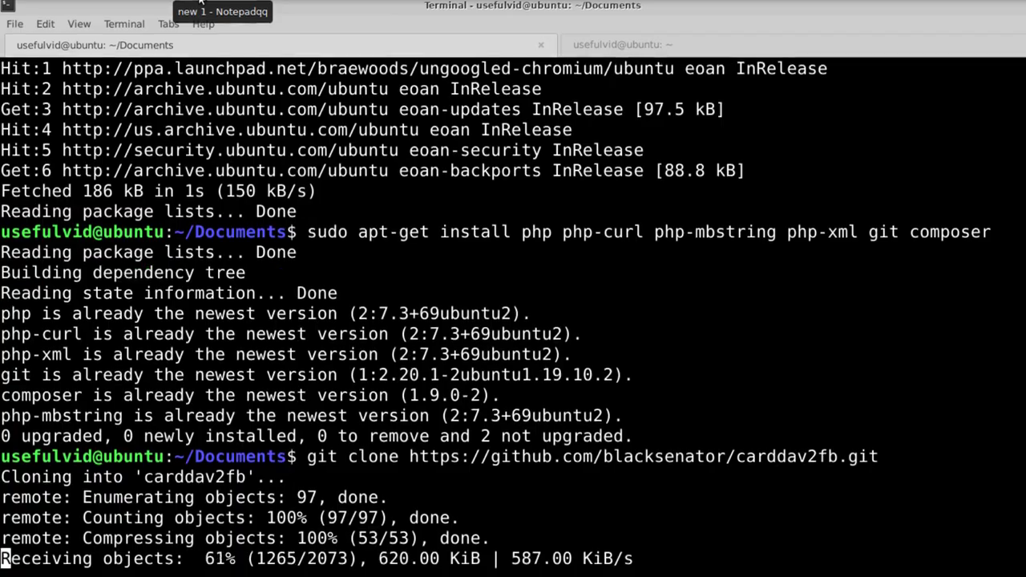
Change into the cloned folder with 'cd carddav2fb'.
left_click(199, 7)
left_click(199, 3)
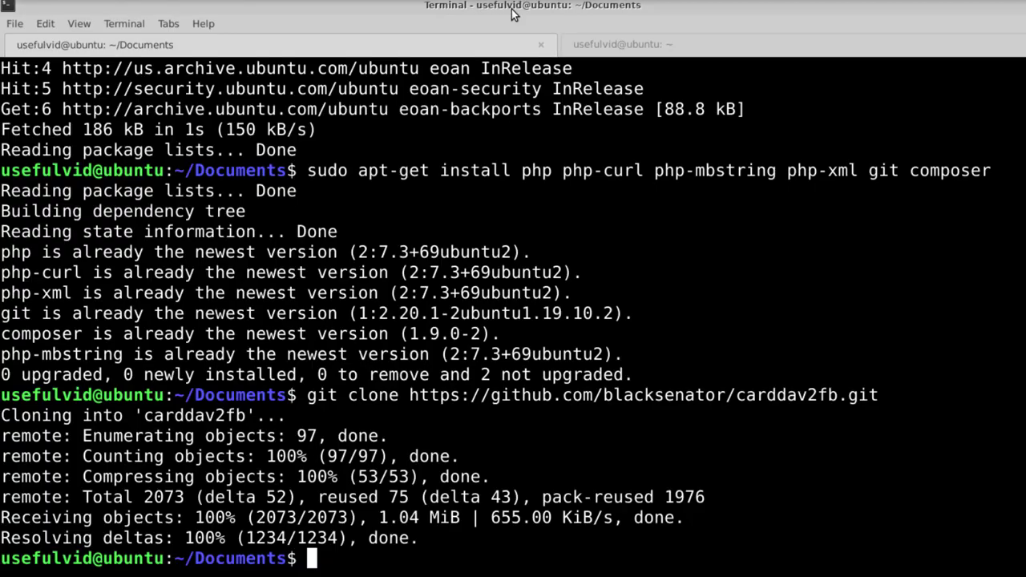
right_click(833, 399)
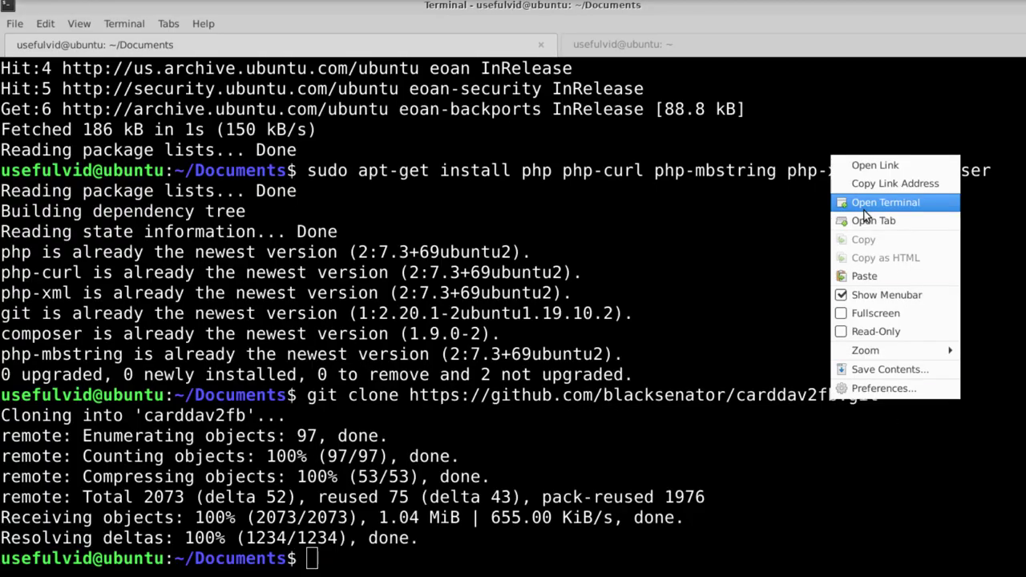
key("Escape")
type("cd carddav2fb")
key("Return")
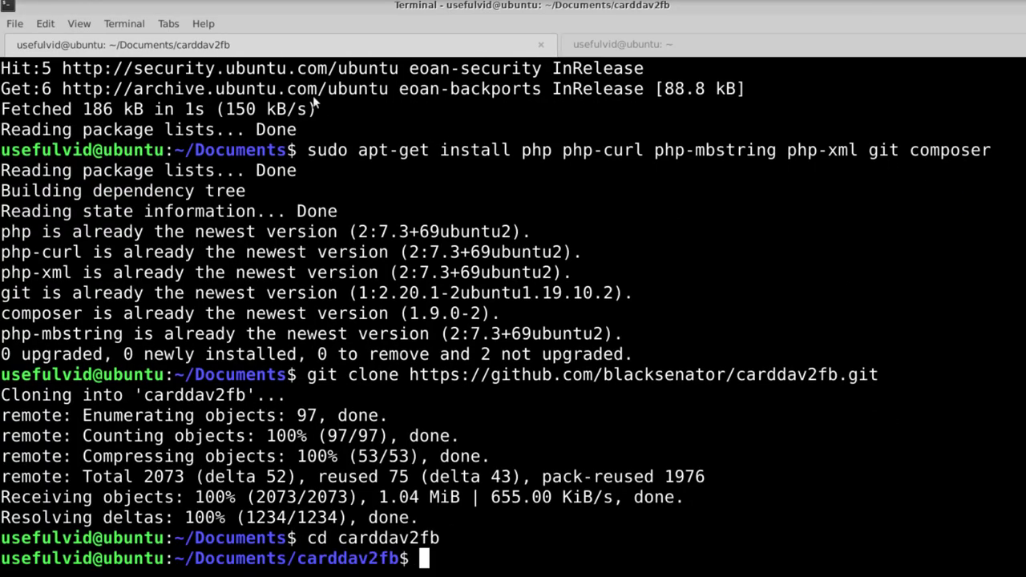
Copy 'composer install --no-dev --no-suggest' from the notes and run it in the terminal.
left_click(239, 6)
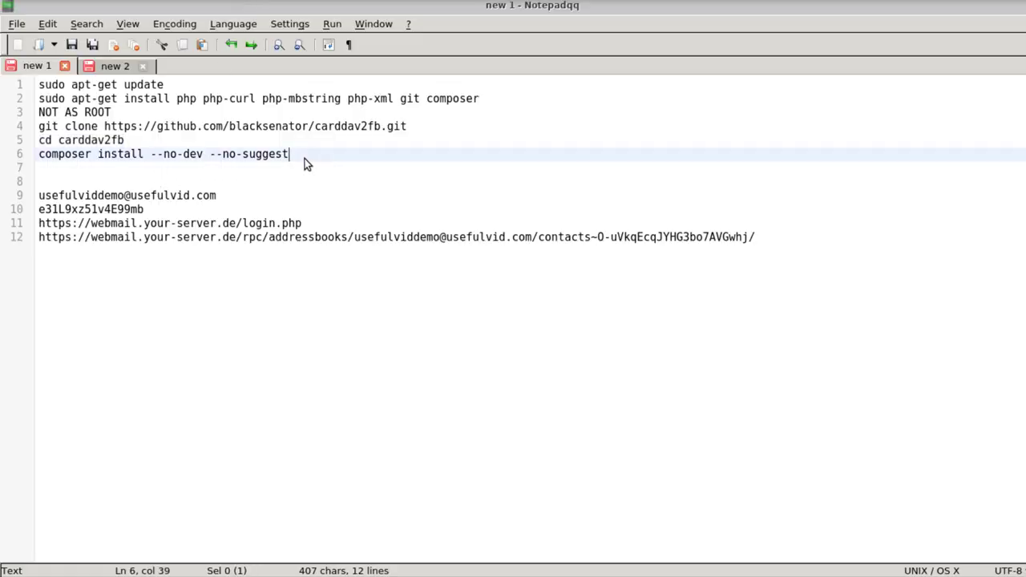
left_click_drag(305, 159, 36, 160)
key("ctrl+c")
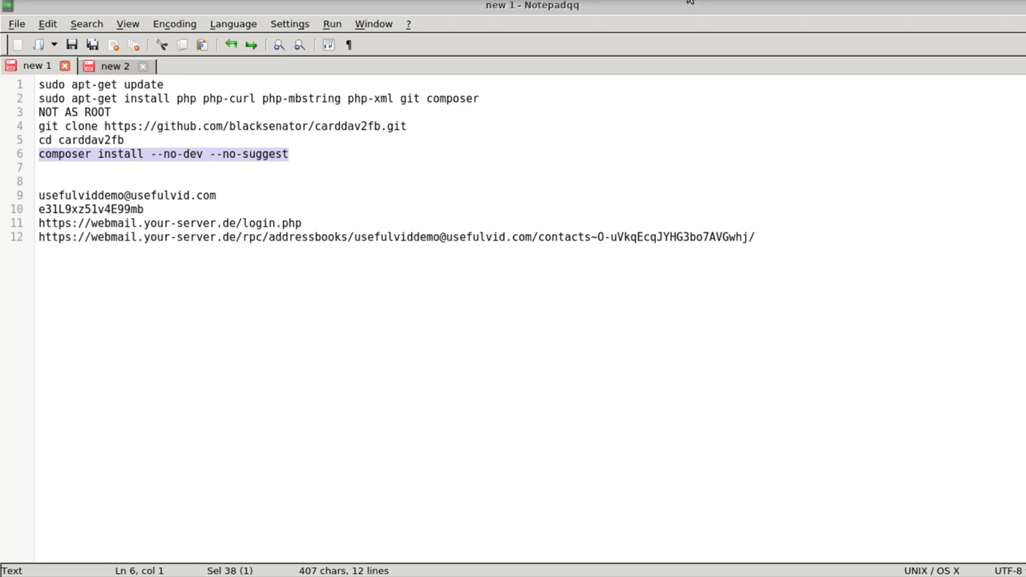
key("alt+Tab")
right_click(817, 499)
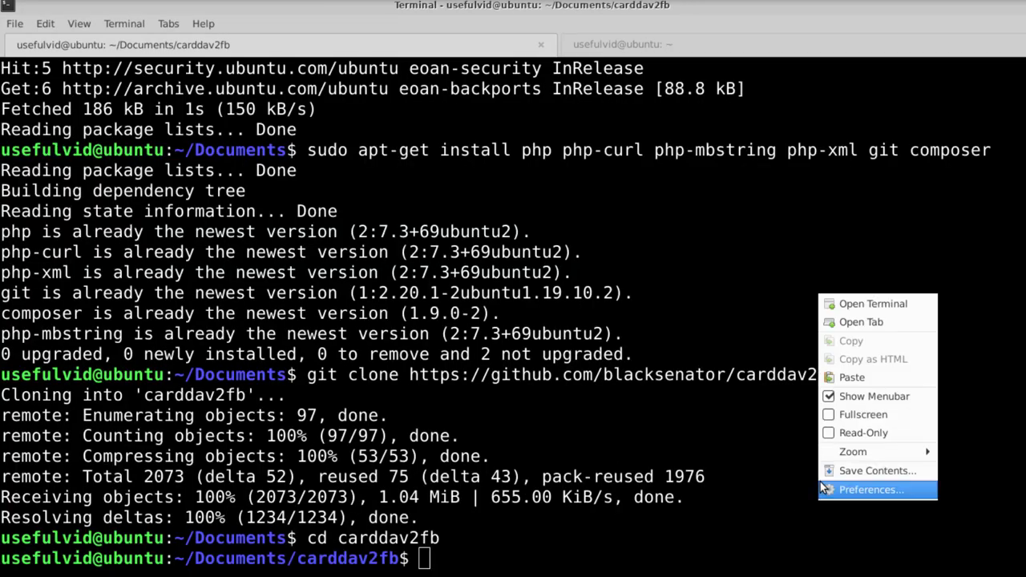
left_click(840, 376)
key("Return")
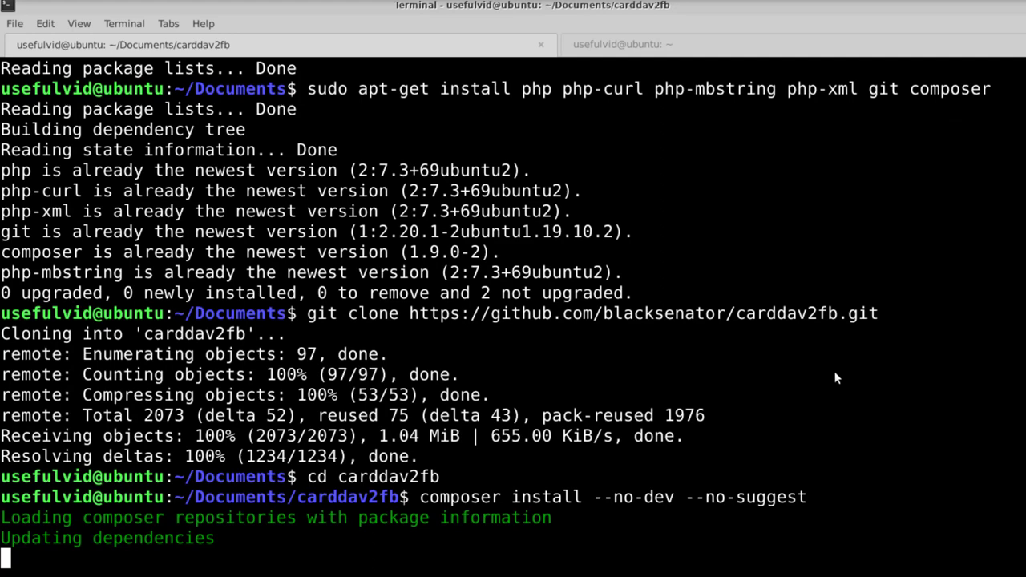
key("Return")
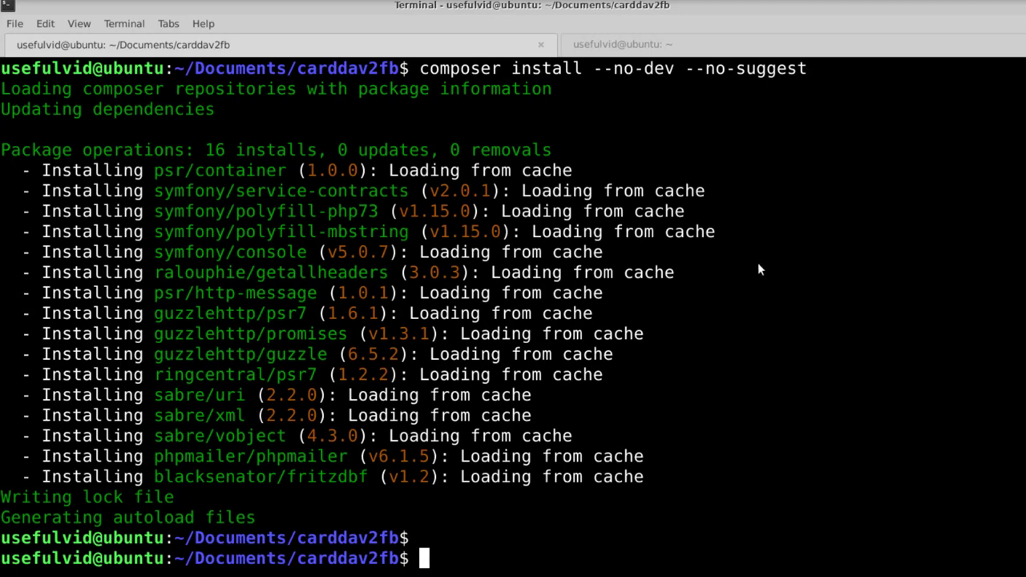
Run 'ls -ltra', then 'cp -rp config.example.php config.php' in the carddav2fb folder.
type("ls -ltra")
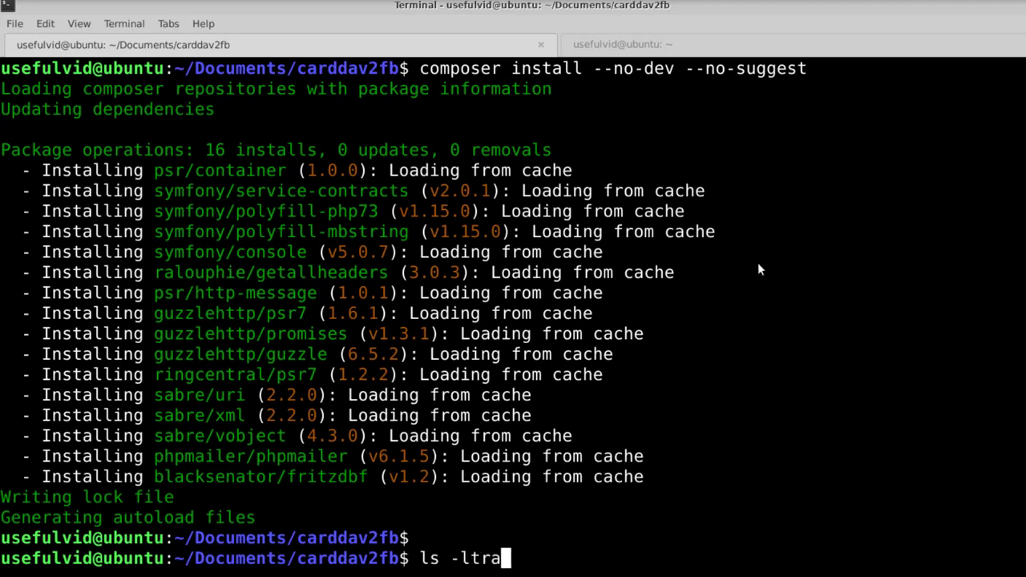
key("Return")
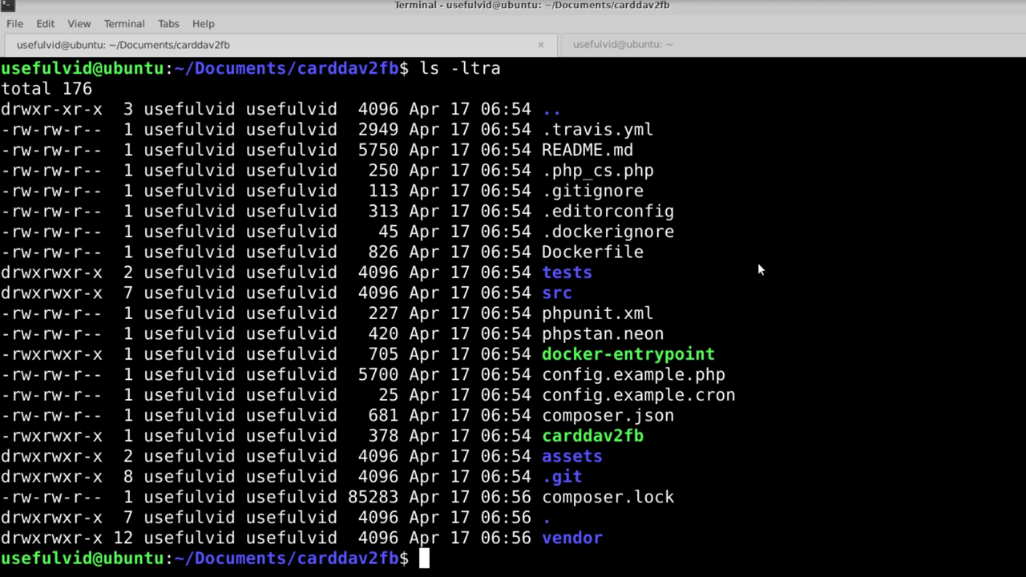
type("cp -rp ")
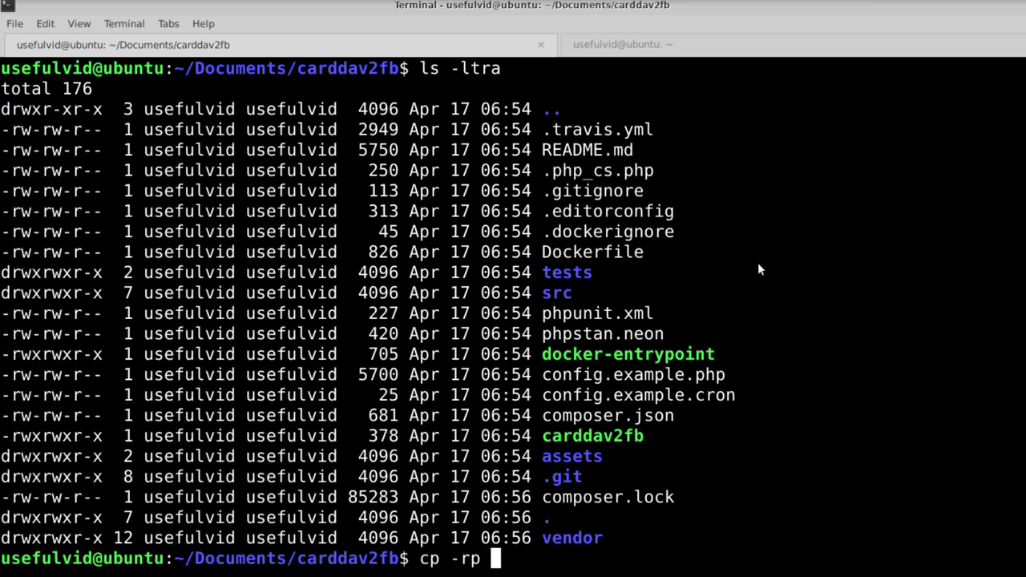
type("config.example.php co")
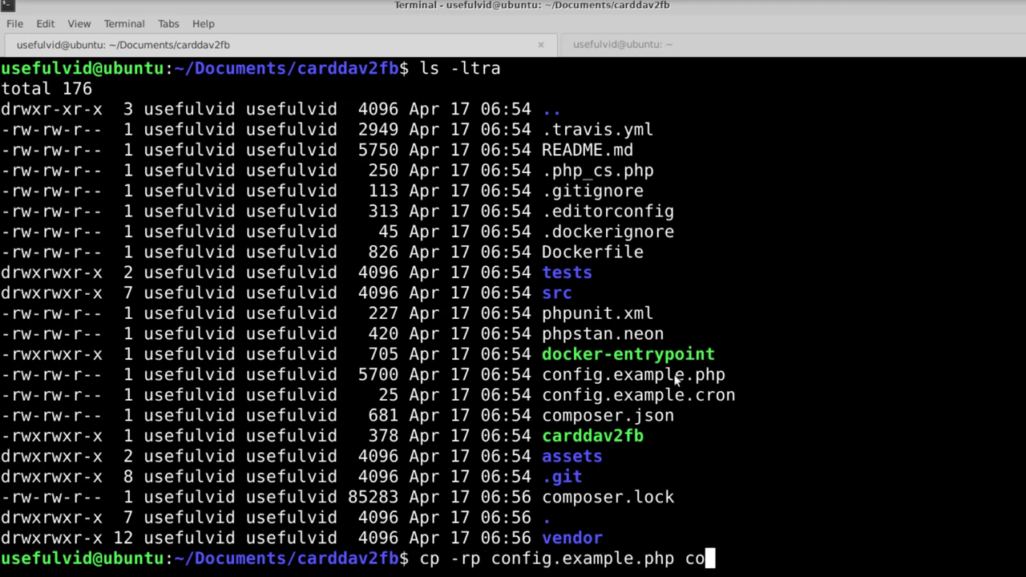
type("nfig.php")
key("Return")
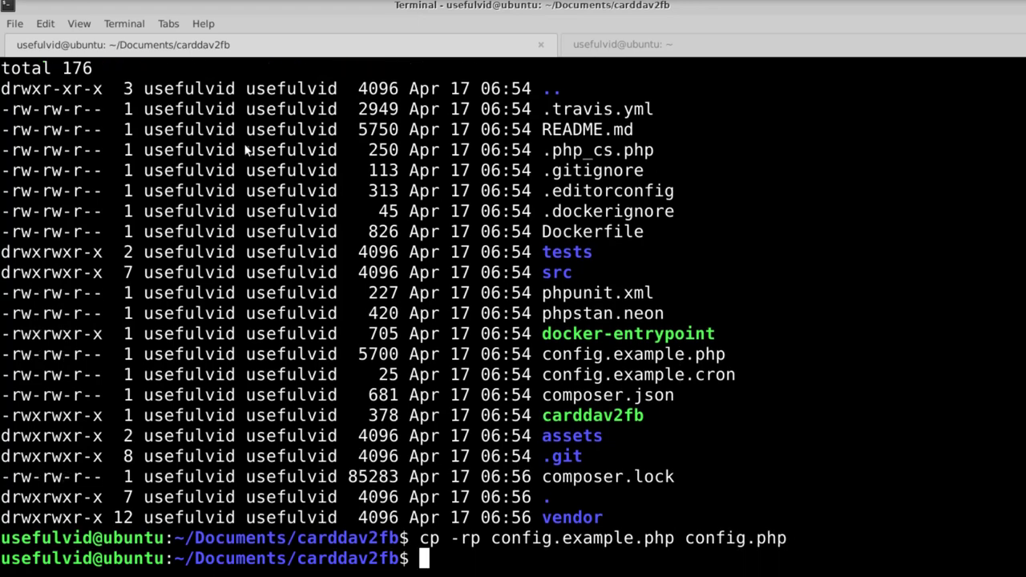
key("alt+Tab")
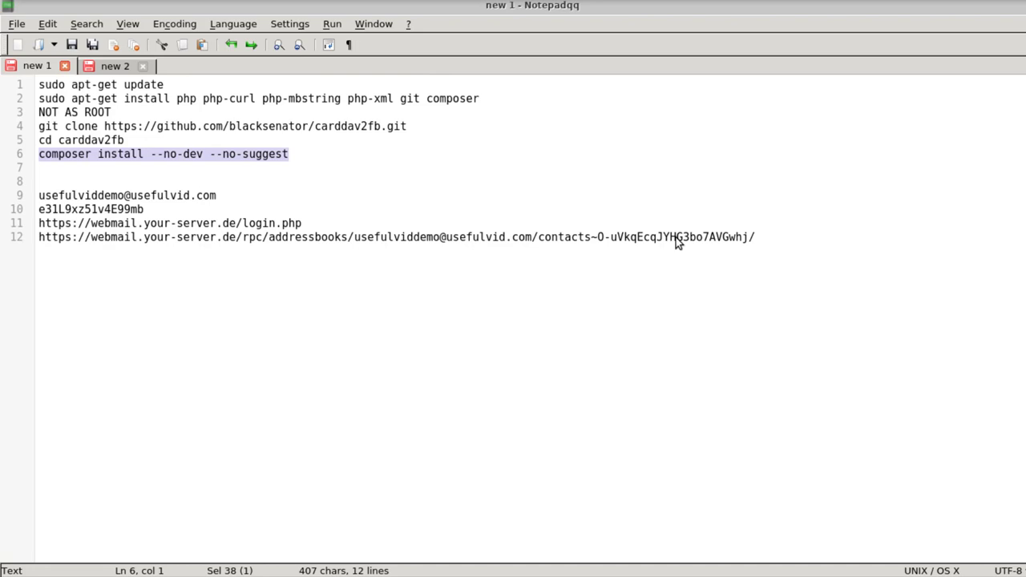
Open Documents/carddav2fb/config.php in Notepadqq and dismiss the indentation warning.
key("ctrl+o")
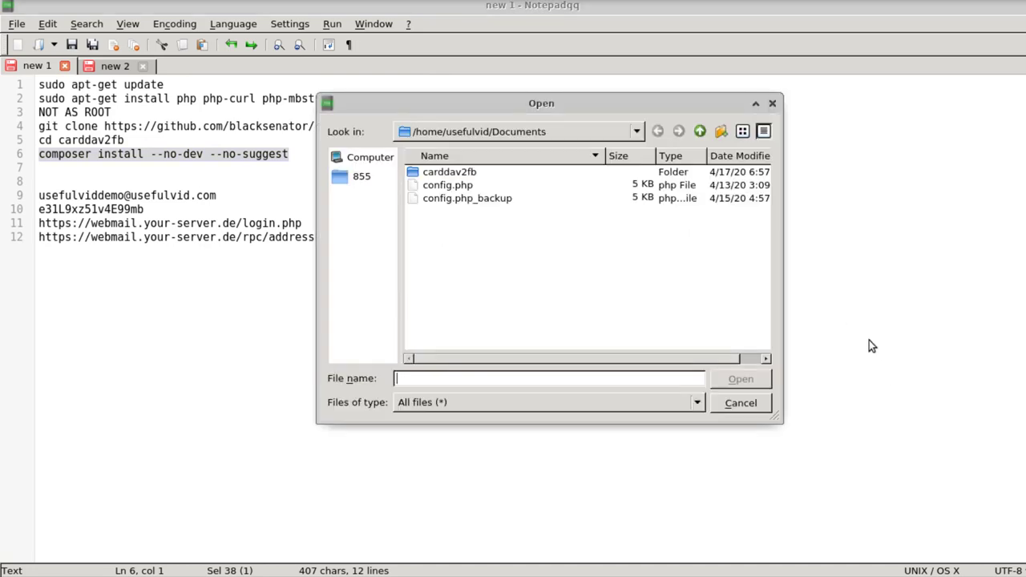
double_click(470, 174)
left_click(453, 239)
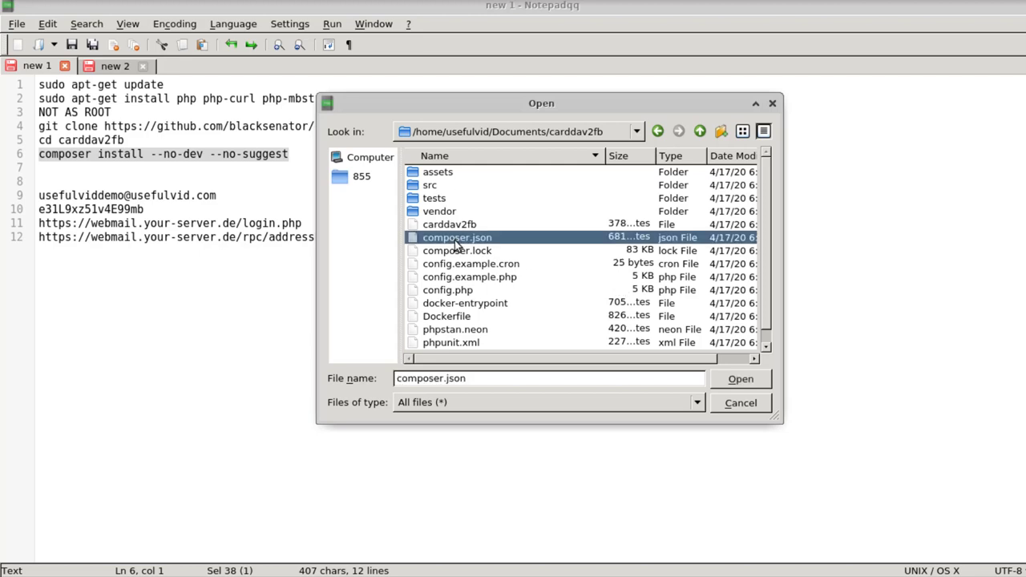
double_click(459, 290)
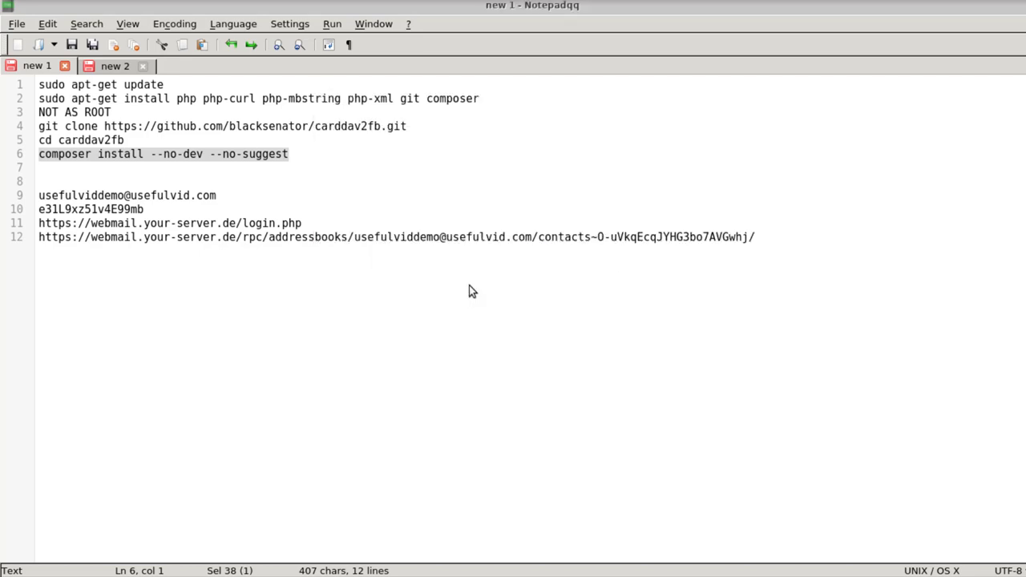
left_click(497, 96)
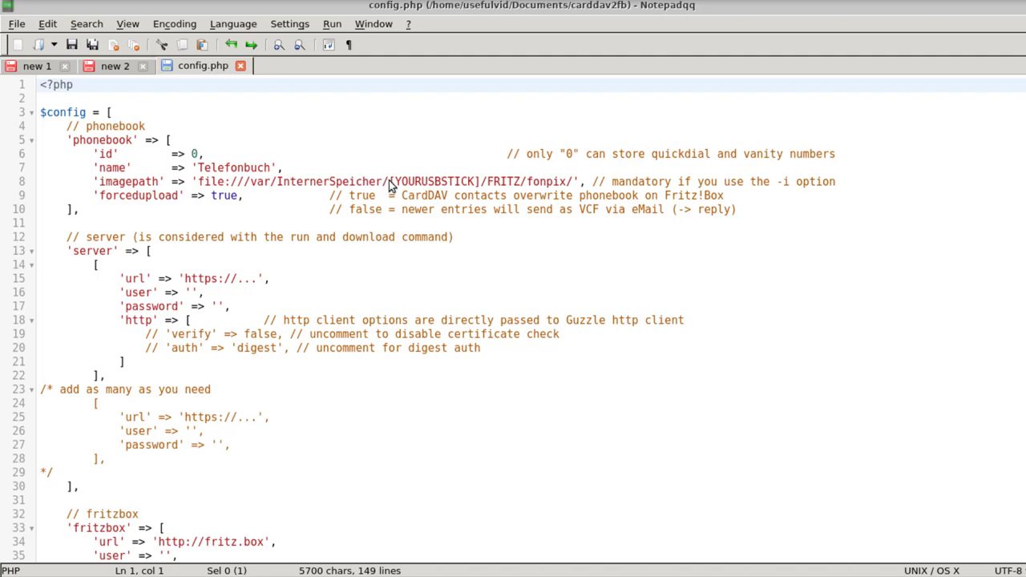
Delete '[YOURUSBSTICK]/' from the image path and change 'forcedupload' from true to false.
left_click_drag(390, 182, 480, 183)
key("BackSpace")
key("BackSpace")
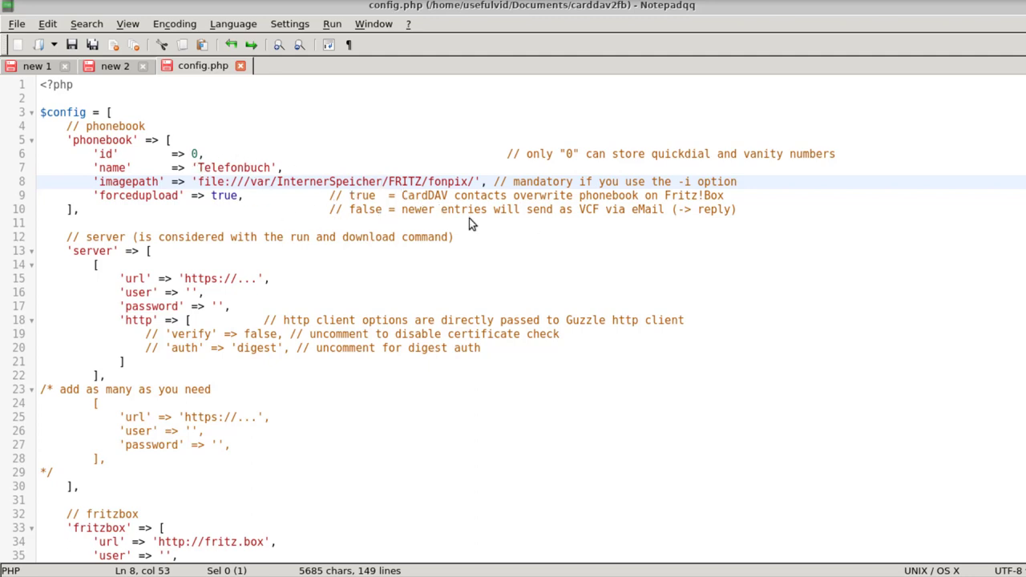
left_click_drag(353, 209, 360, 209)
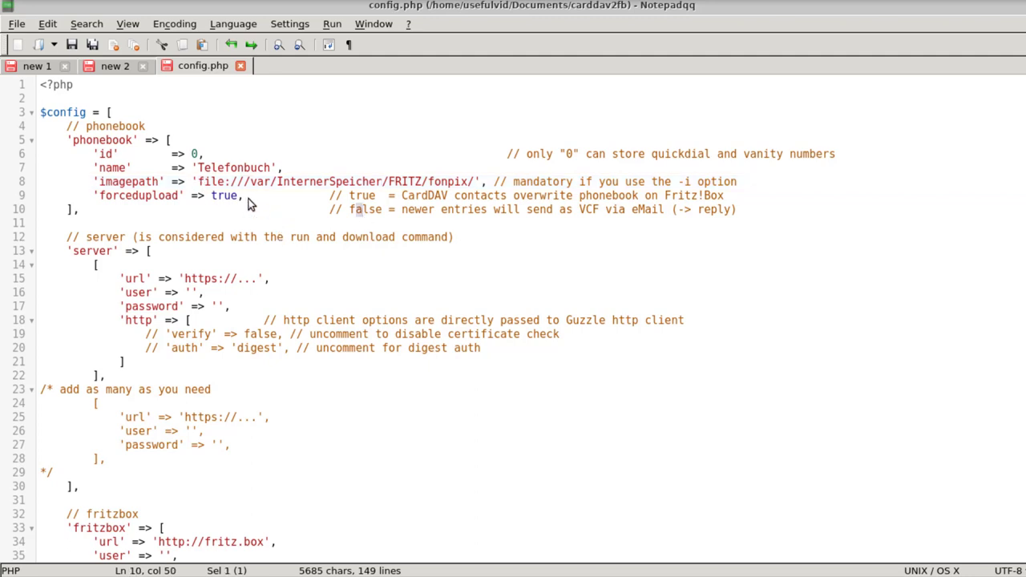
double_click(225, 196)
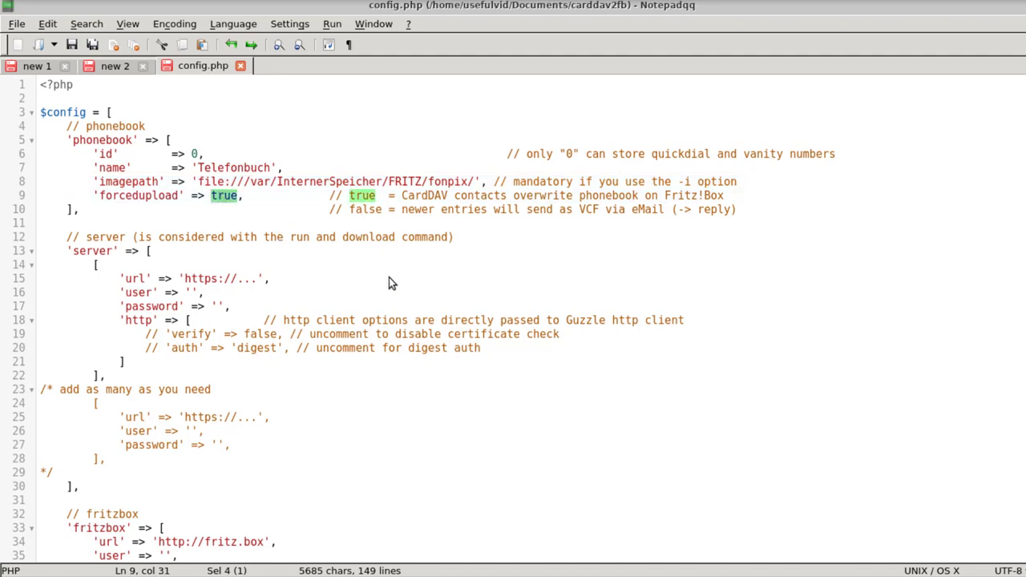
type("false")
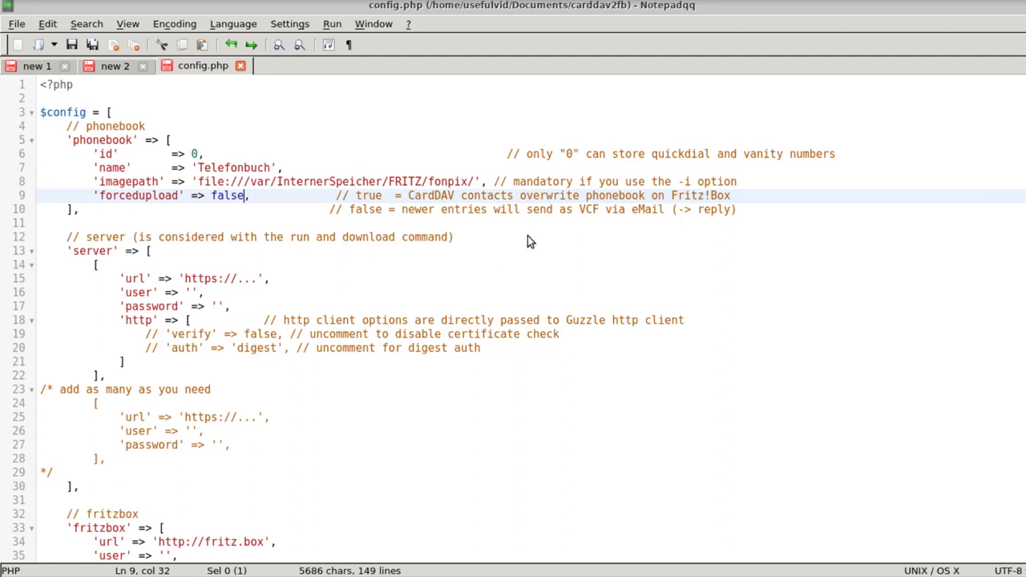
scroll(528, 236, "down", 1)
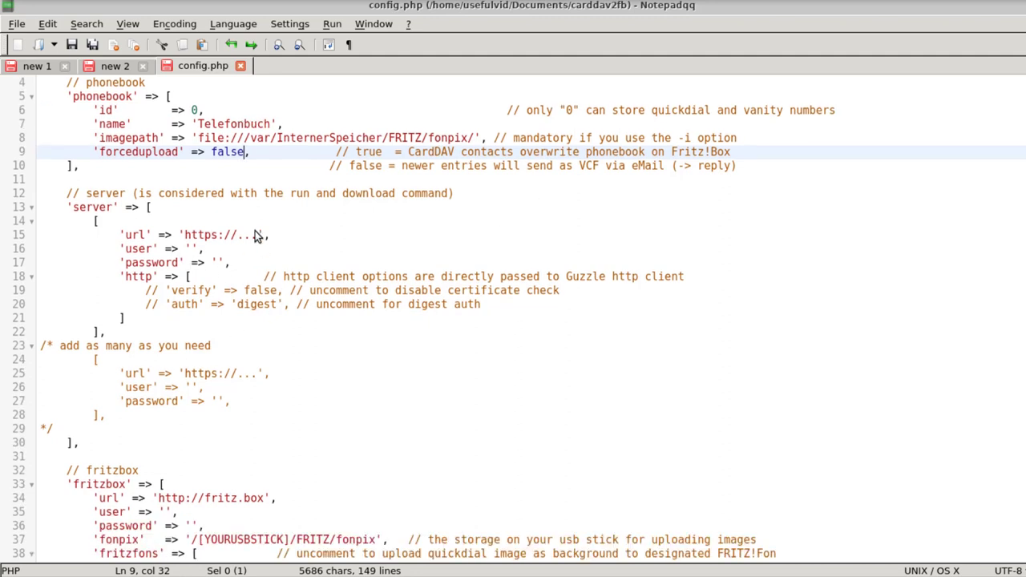
left_click(244, 10)
left_click(185, 12)
left_click(25, 67)
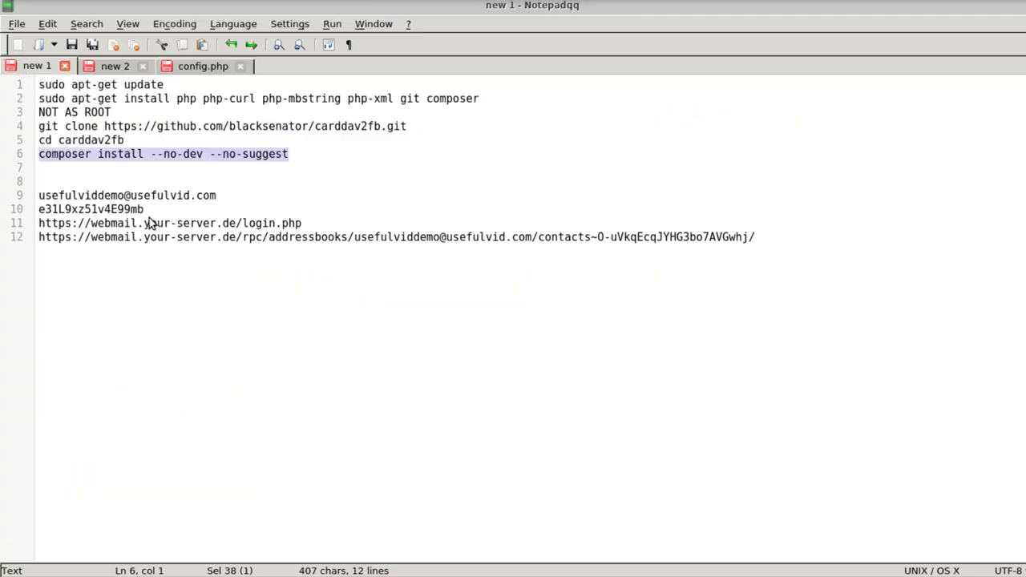
left_click(171, 223)
left_click_drag(772, 238, 39, 238)
key("ctrl+c")
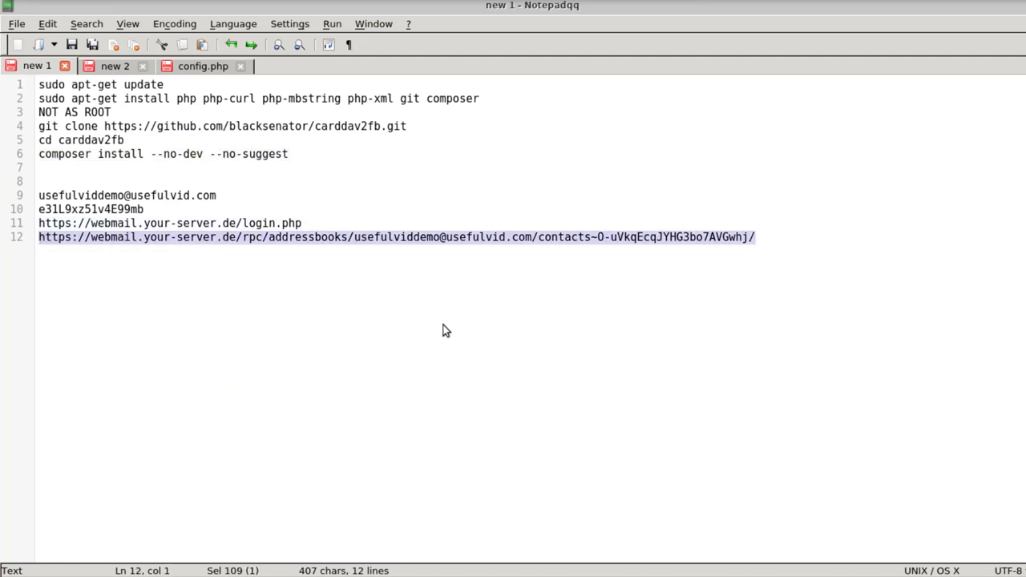
left_click(198, 69)
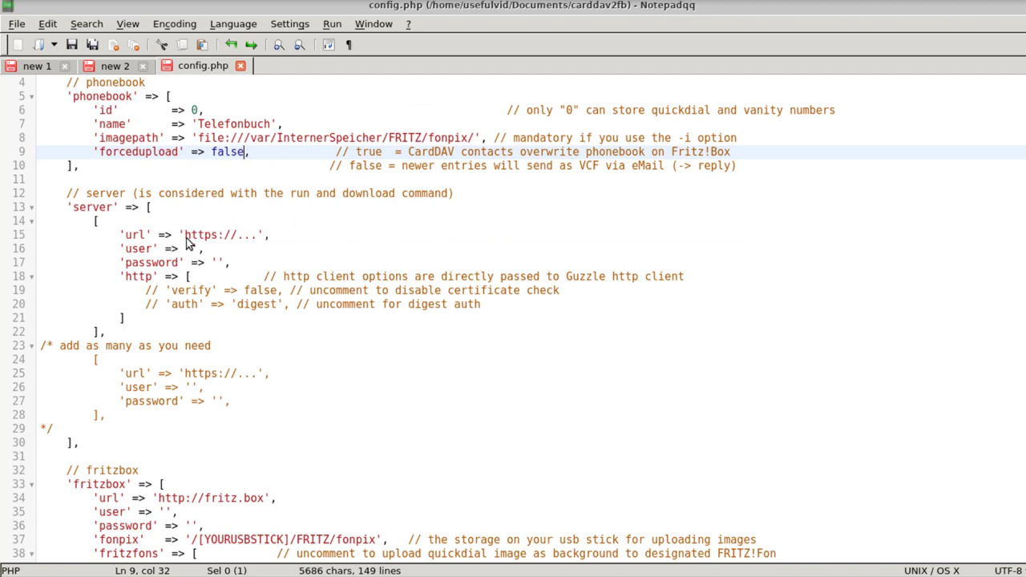
left_click_drag(185, 238, 261, 239)
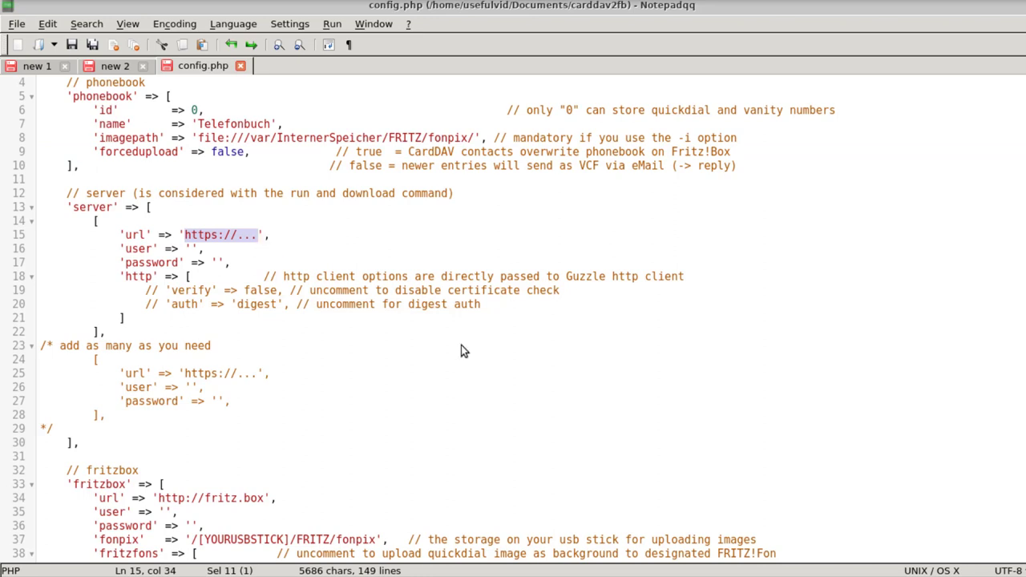
key("ctrl+v")
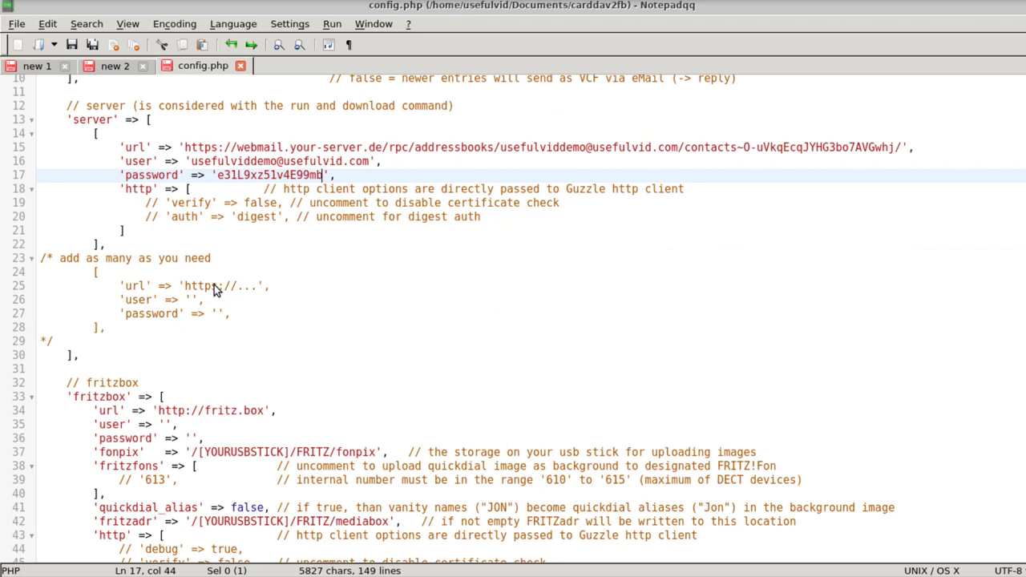
scroll(214, 289, "down", 2)
Strip [YOURUSBSTICK] from the fonpix path and change the FRITZ!Box address to 192.168.0.1.
scroll(214, 284, "down", 2)
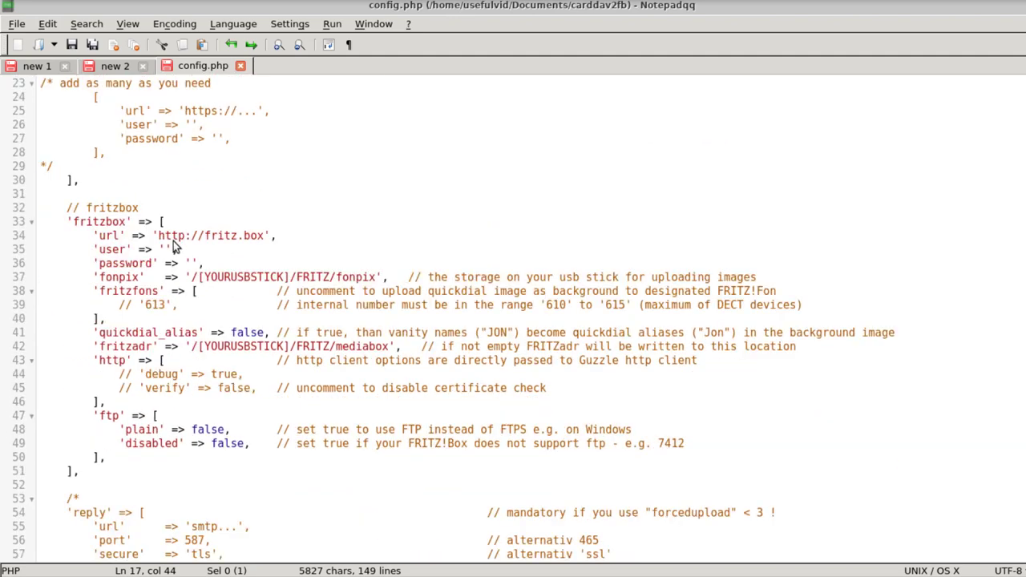
left_click(288, 278)
left_click_drag(288, 278, 203, 278)
key("BackSpace")
key("BackSpace")
key("BackSpace")
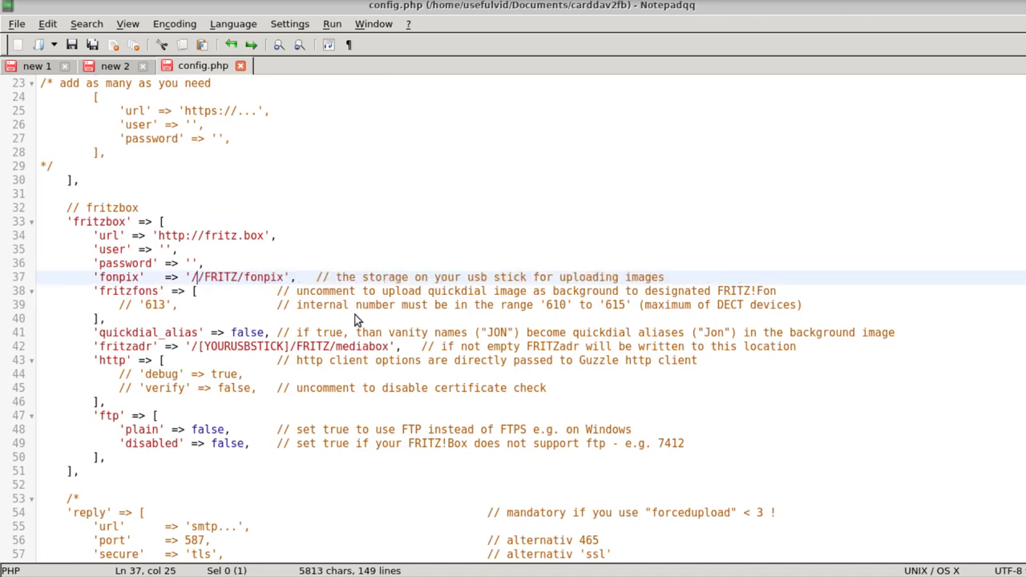
left_click_drag(158, 235, 270, 238)
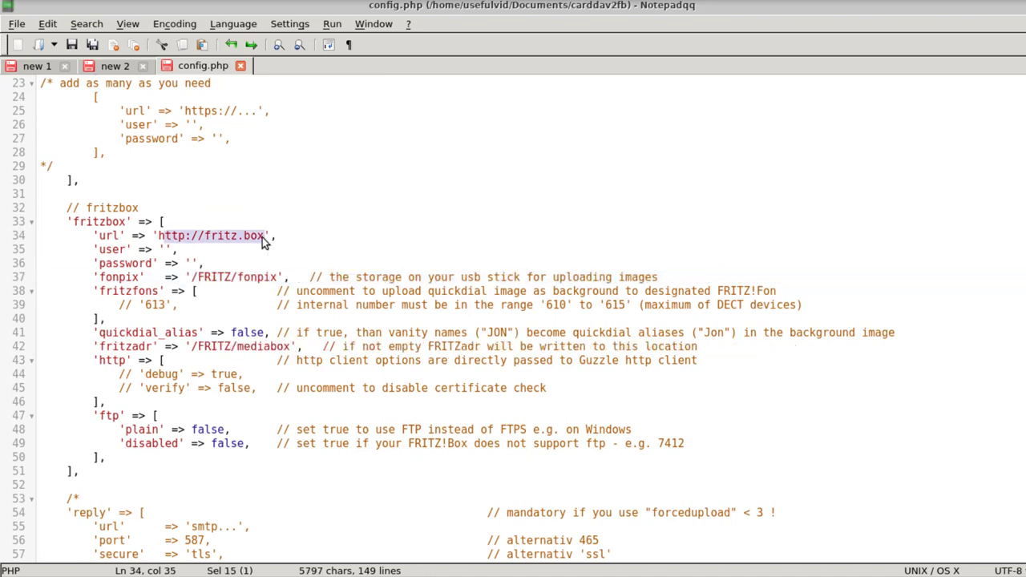
key("BackSpace")
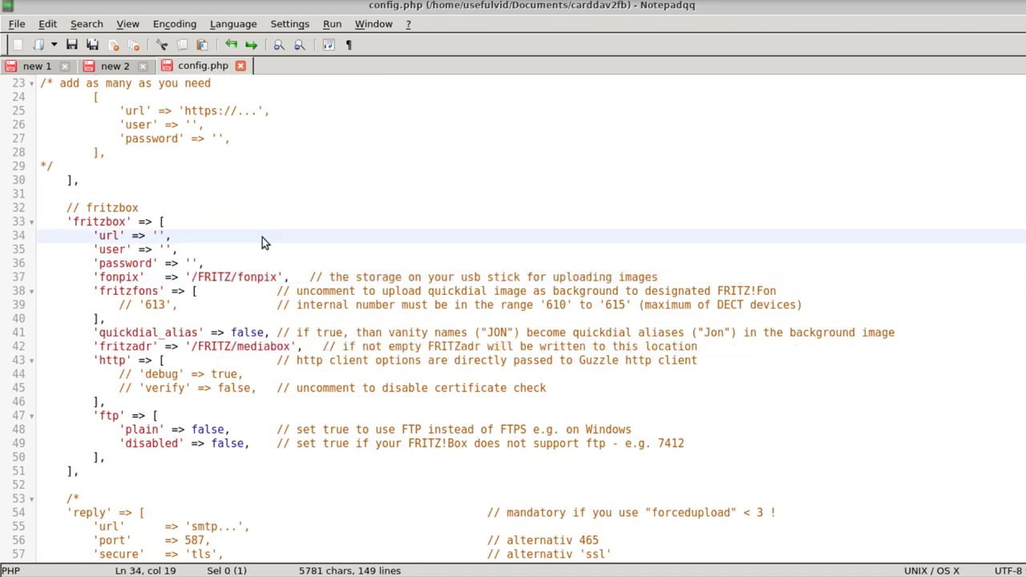
type("192.168.0.1")
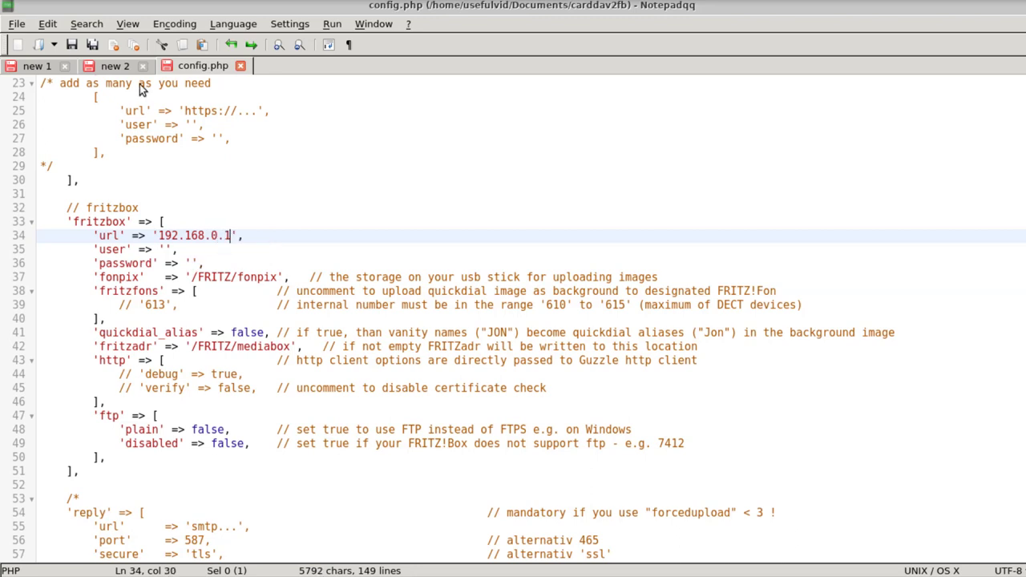
Enter ftpuser as the FRITZ!Box user name, checking the task notes in new 2.
left_click(166, 250)
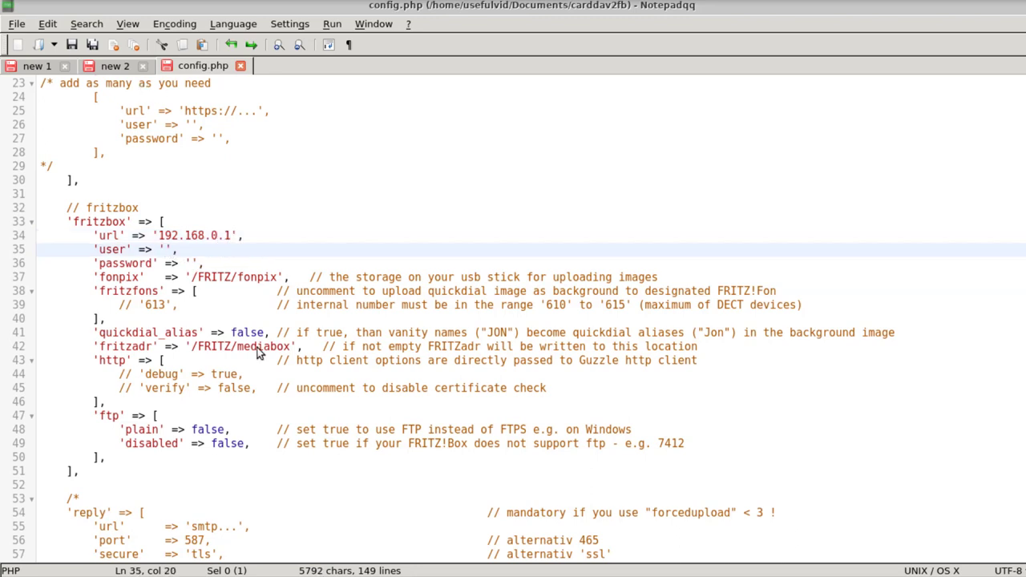
type("ftpuser")
left_click(114, 66)
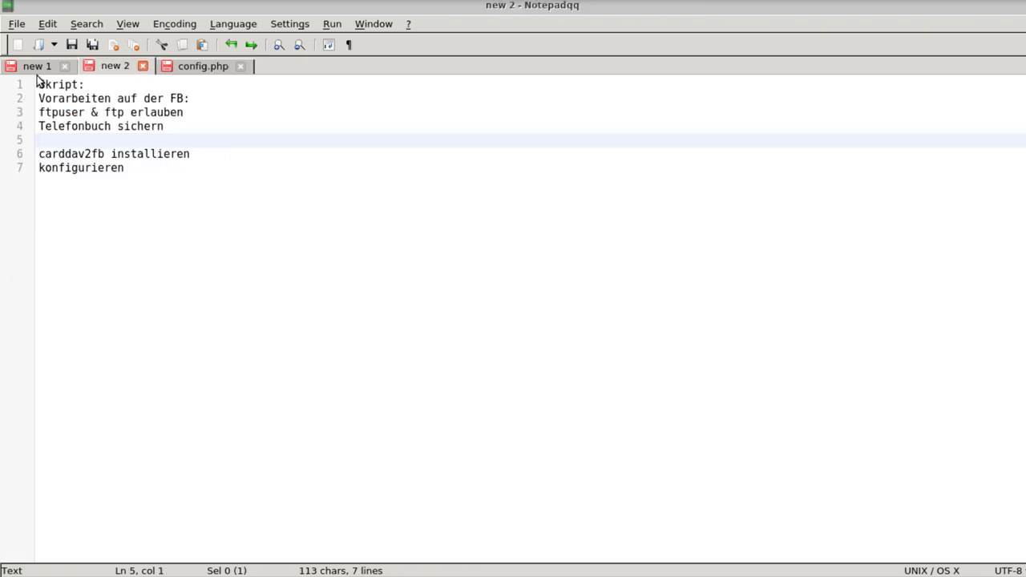
left_click(203, 65)
left_click(370, 305)
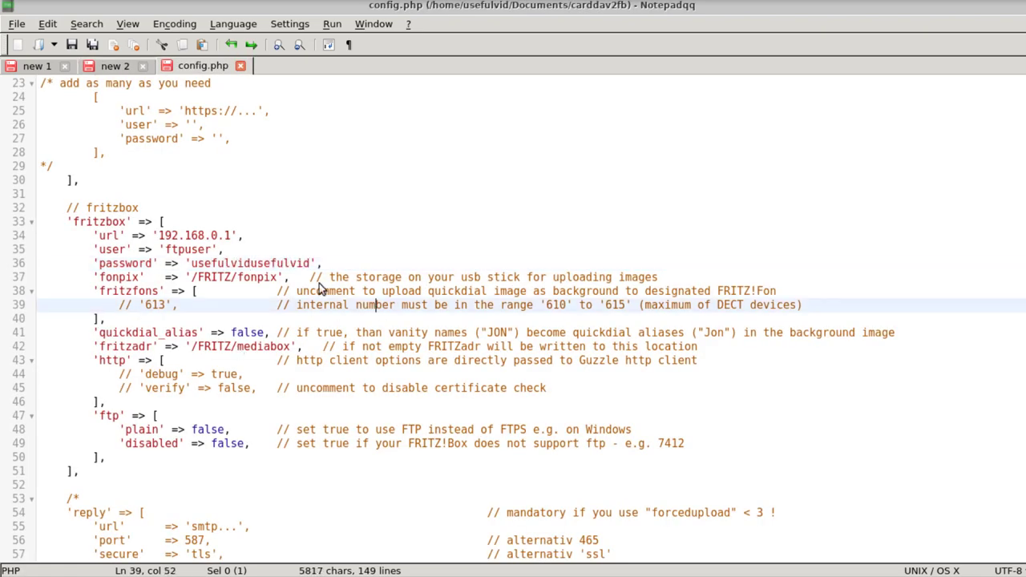
scroll(319, 289, "down", 1)
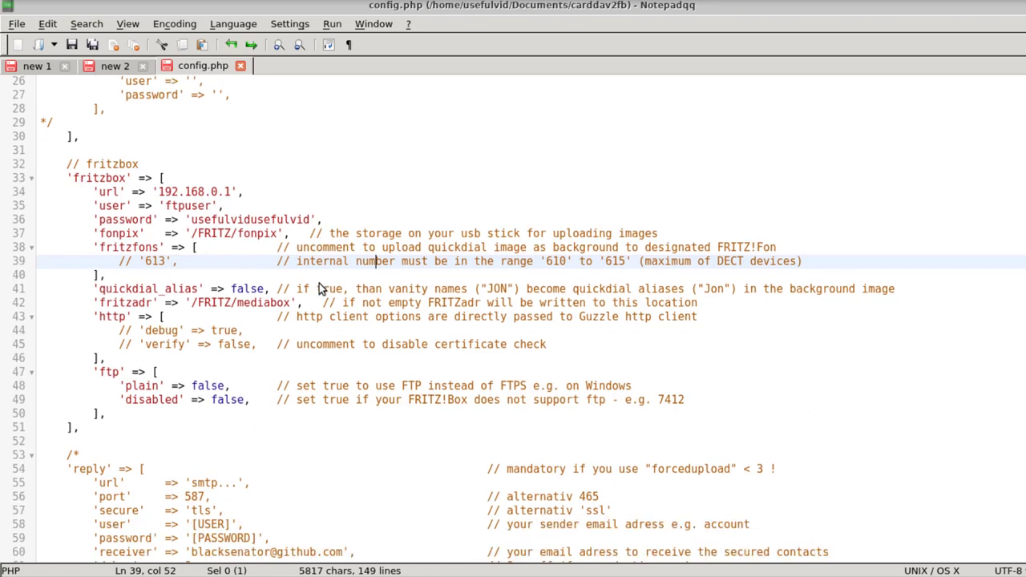
scroll(319, 289, "down", 1)
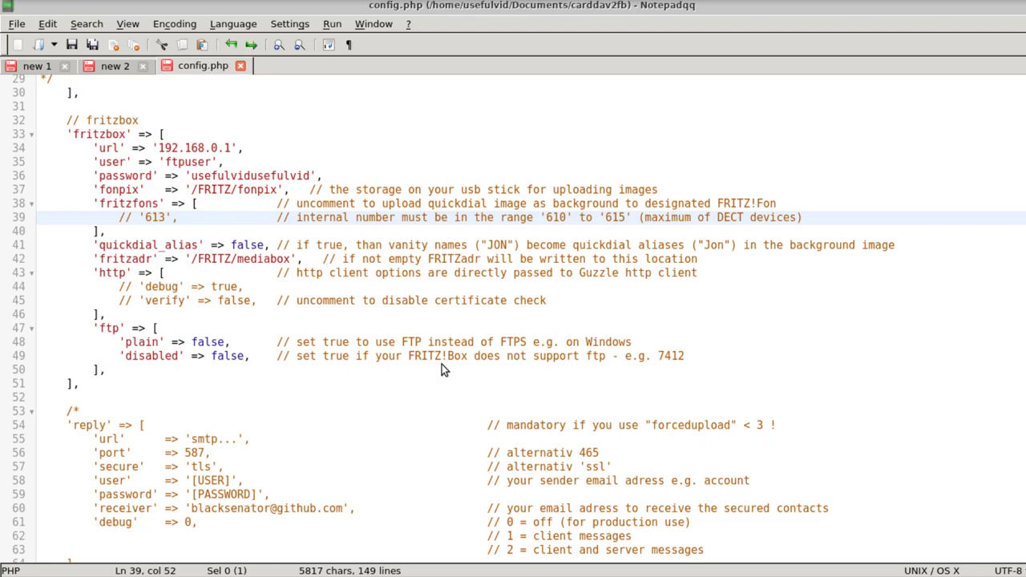
Change the ftp 'plain' option from false to true.
double_click(208, 342)
type("true")
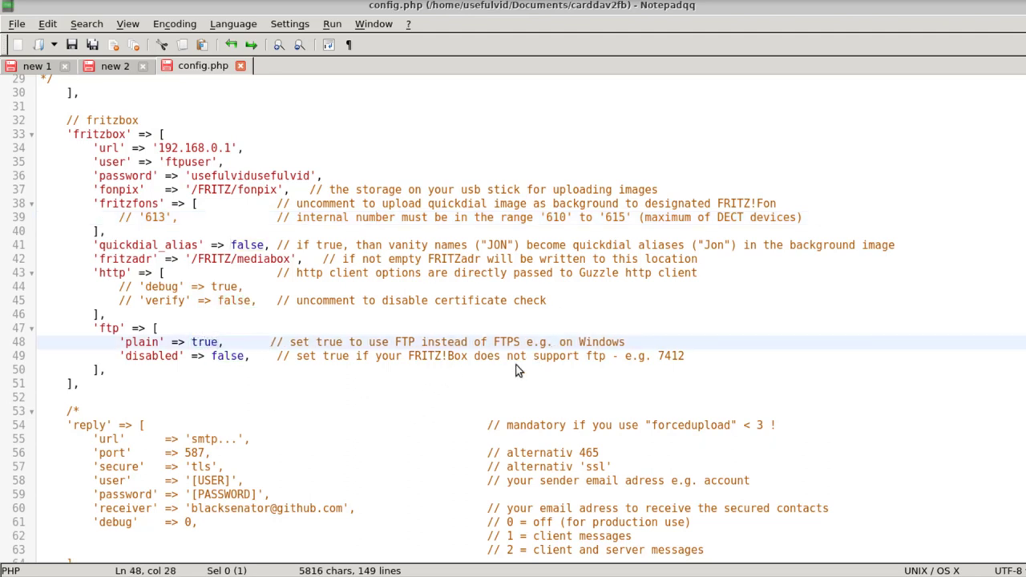
scroll(512, 386, "down", 3)
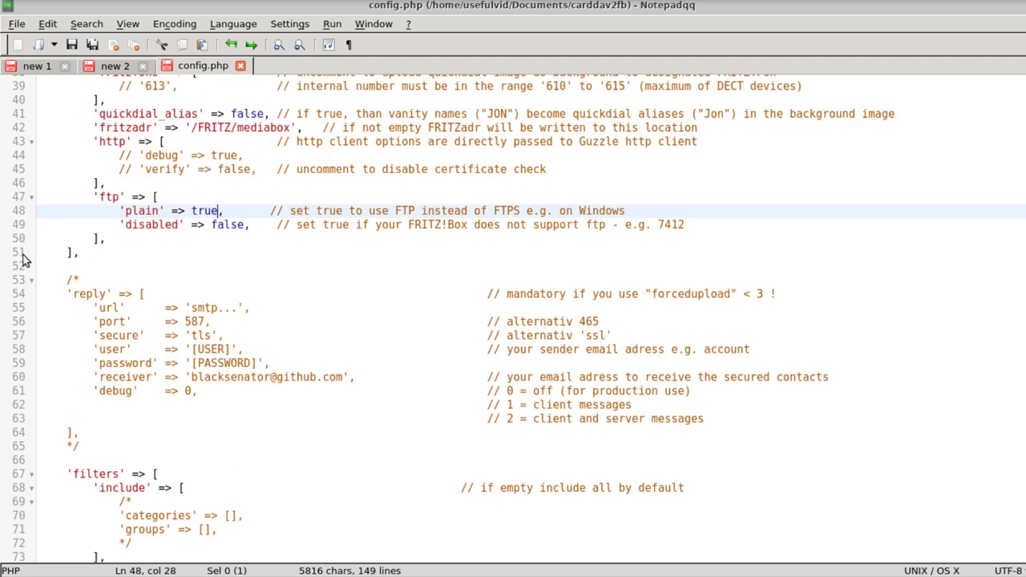
Review the commented-out reply block and its note that reply is needed for forcedupload.
left_click(86, 281)
left_click_drag(87, 281, 59, 279)
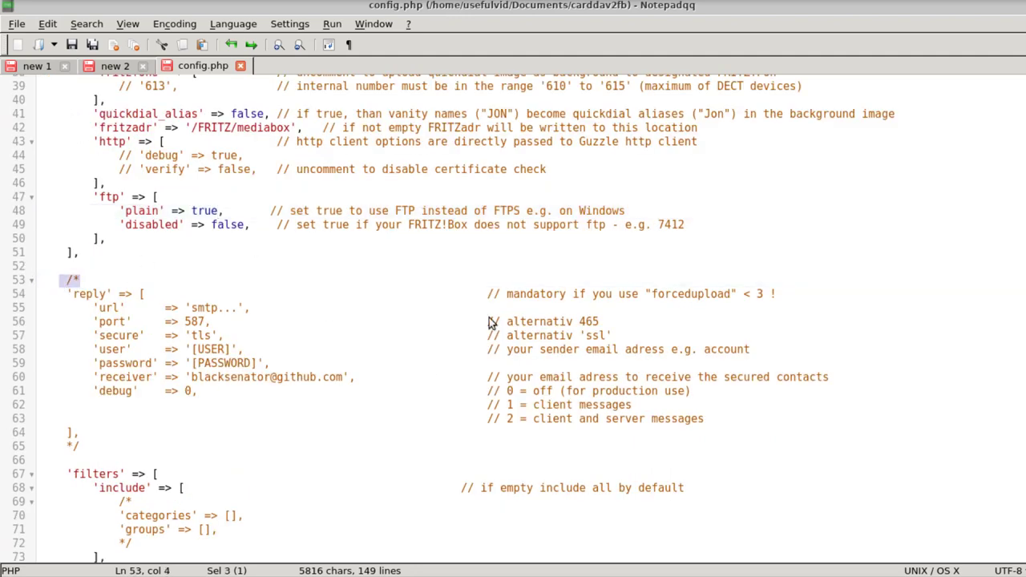
left_click(597, 322)
left_click_drag(507, 296, 744, 303)
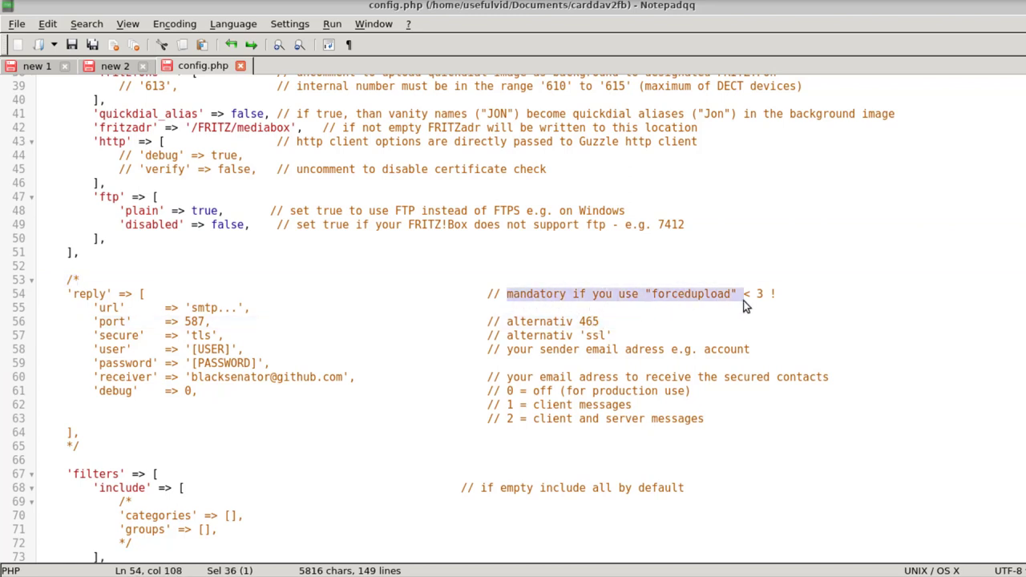
left_click(743, 300)
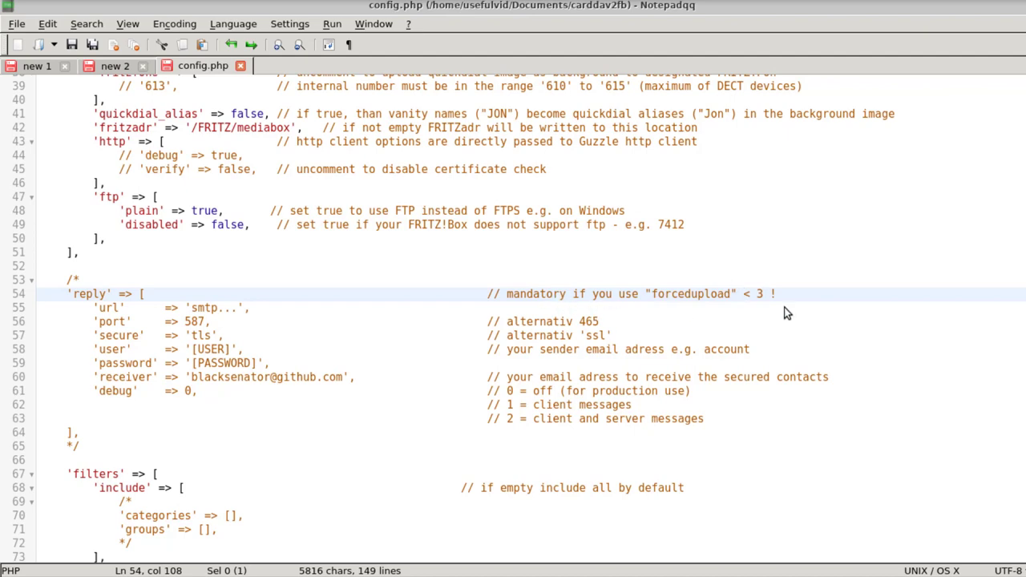
scroll(567, 322, "up", 12)
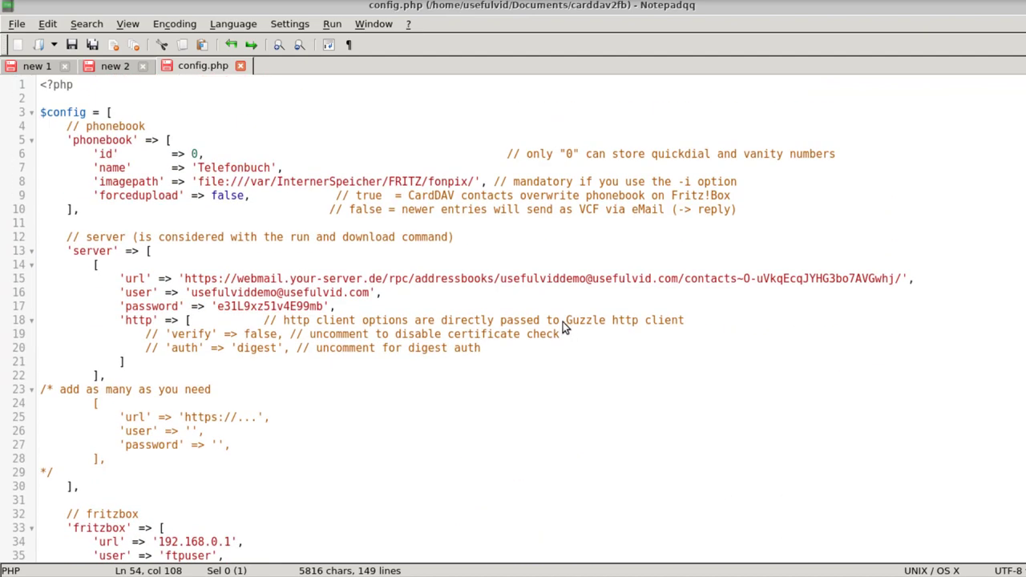
Delete the /* and */ markers around the reply block, then bring up the Hetzner mail wiki.
double_click(228, 195)
scroll(280, 274, "down", 15)
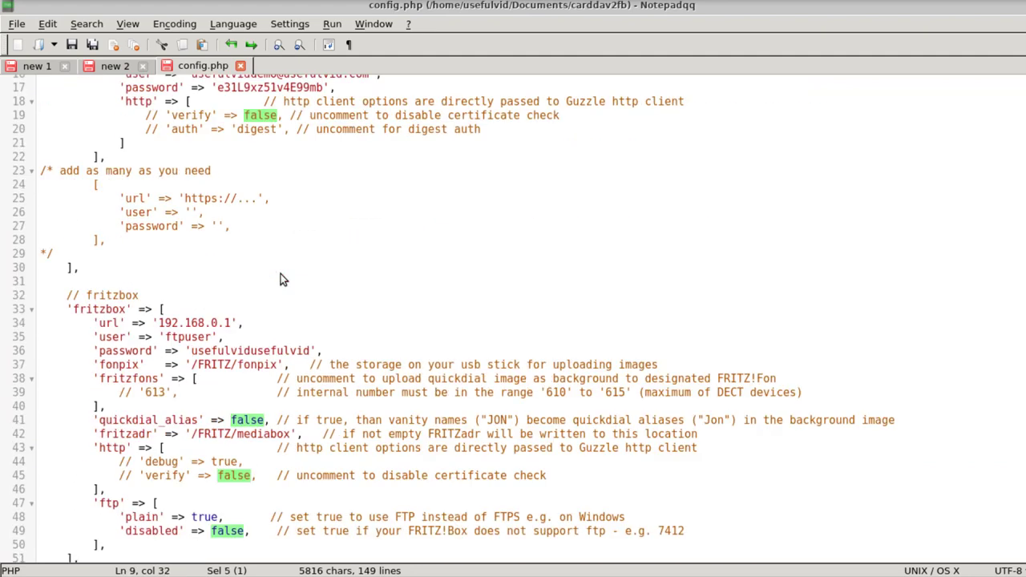
scroll(280, 273, "down", 1)
scroll(728, 168, "up", 1)
left_click(755, 206)
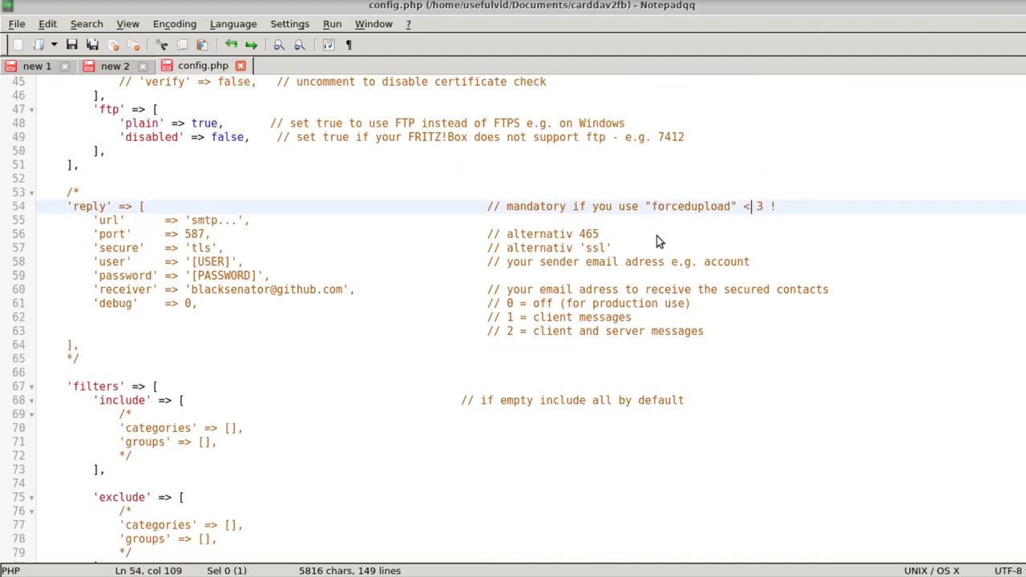
left_click_drag(91, 194, 7, 191)
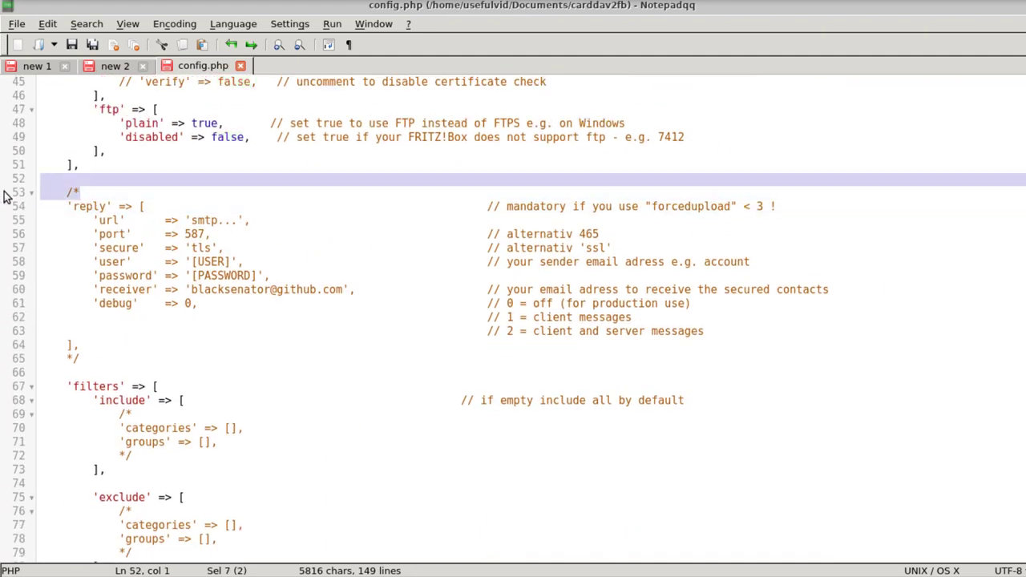
key("Delete")
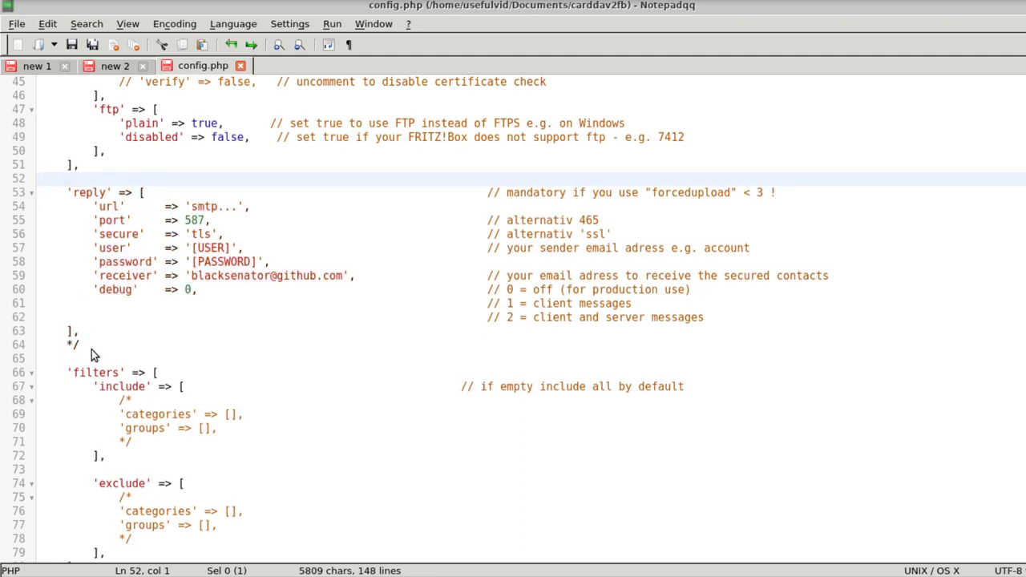
left_click_drag(91, 349, 24, 350)
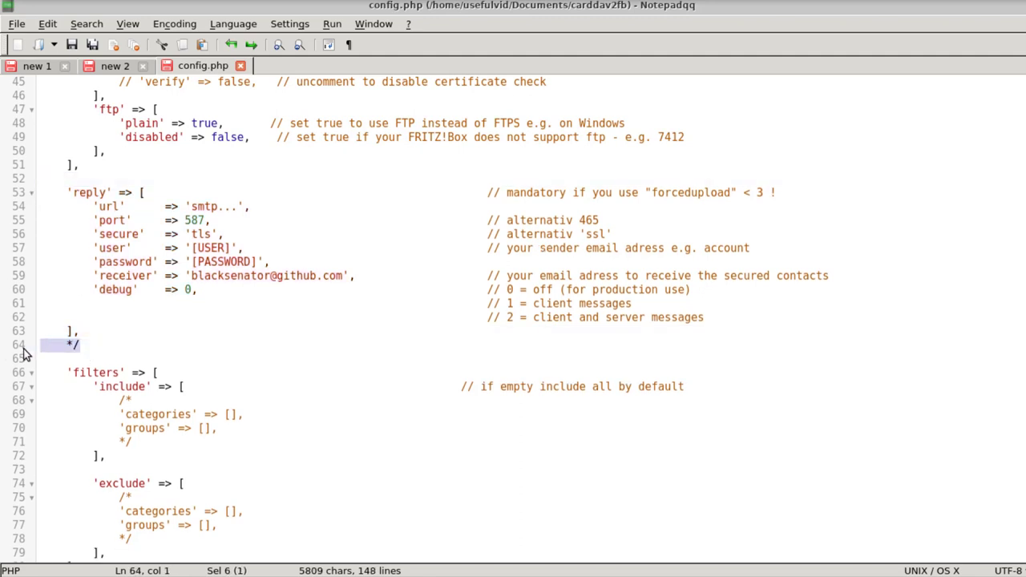
key("Delete")
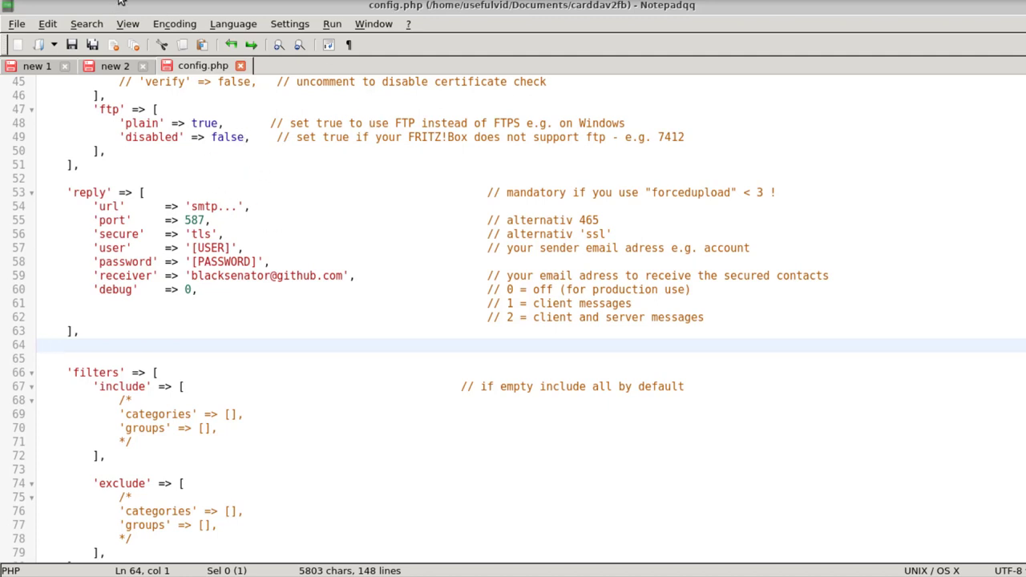
key("alt+Tab")
left_click(263, 30)
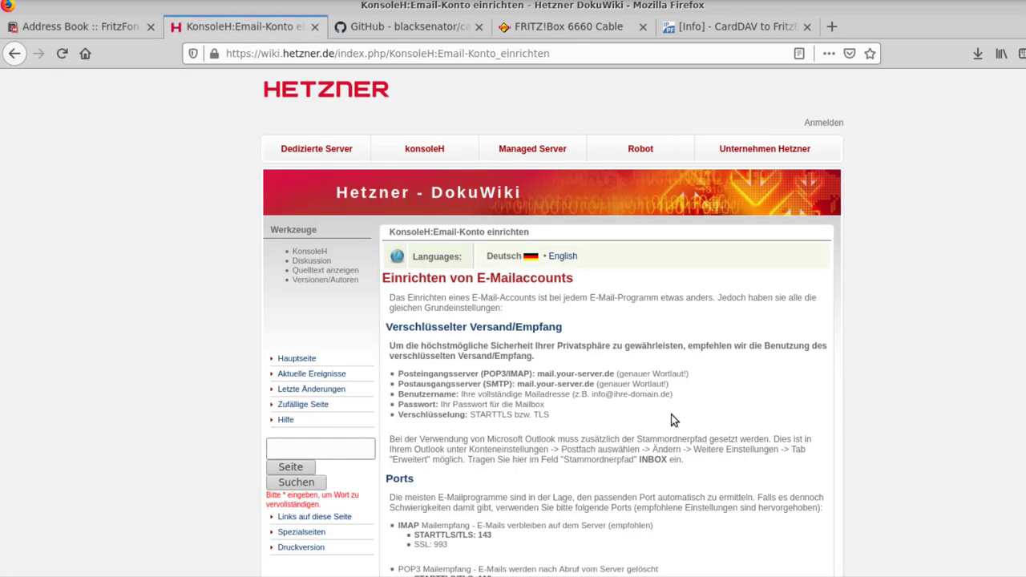
Copy mail.your-server.de from the wiki's Postausgangsserver line and go back to Notepadqq.
scroll(633, 376, "down", 1)
left_click_drag(518, 343, 594, 343)
key("ctrl+c")
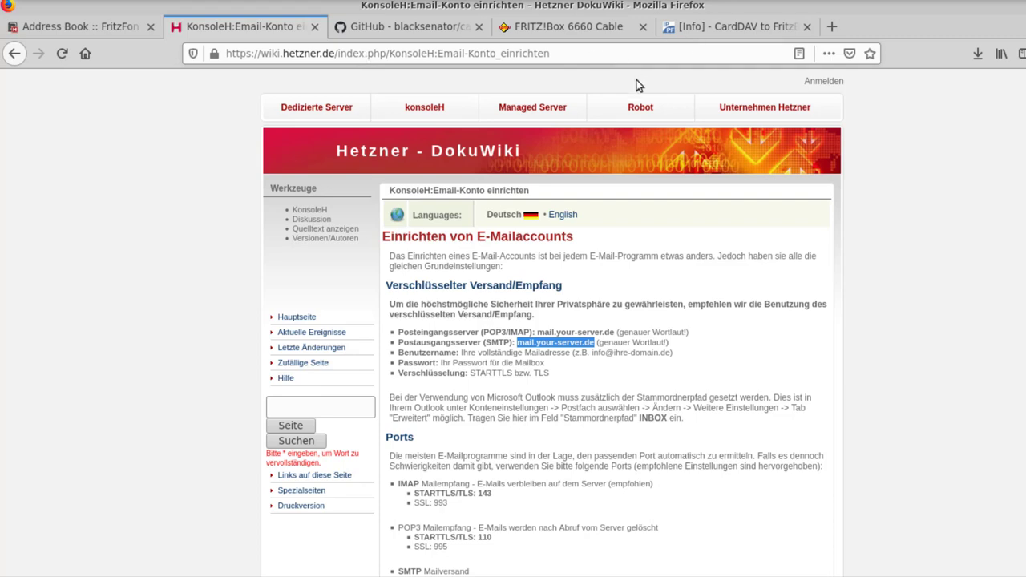
key("alt+Tab")
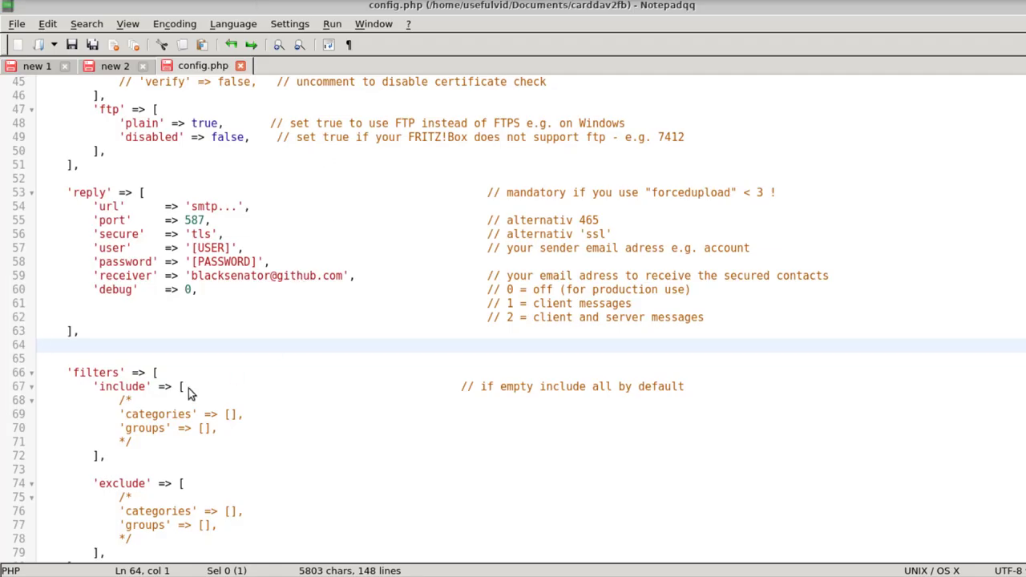
Paste mail.your-server.de over the placeholder in the reply block's url line.
left_click_drag(192, 207, 235, 207)
key("ctrl+v")
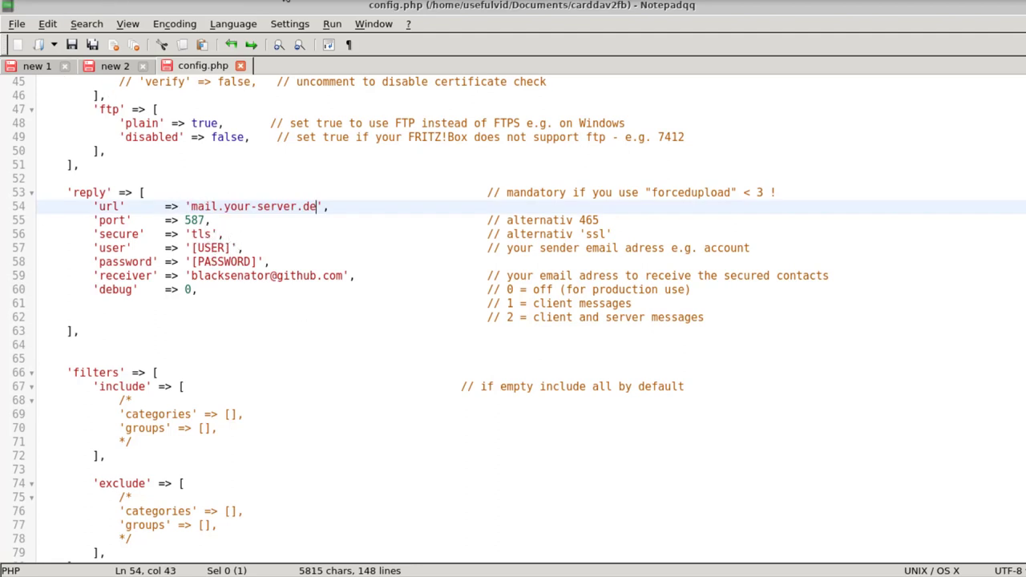
key("alt+Tab")
key("alt+Tab")
left_click(37, 67)
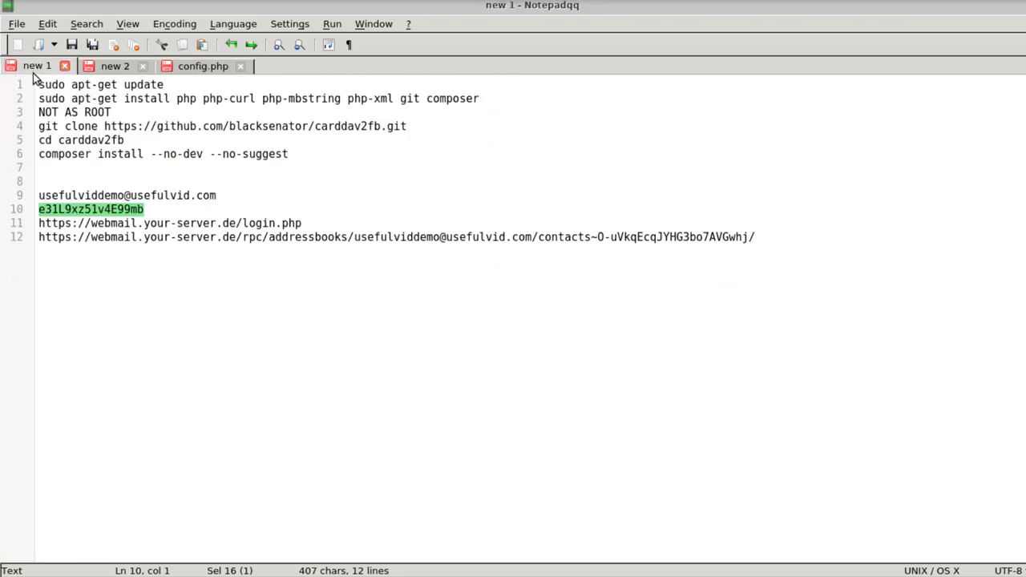
Bring the mail account address from new 1 into the reply block's [USER] field.
left_click(91, 237)
left_click_drag(258, 195, 19, 201)
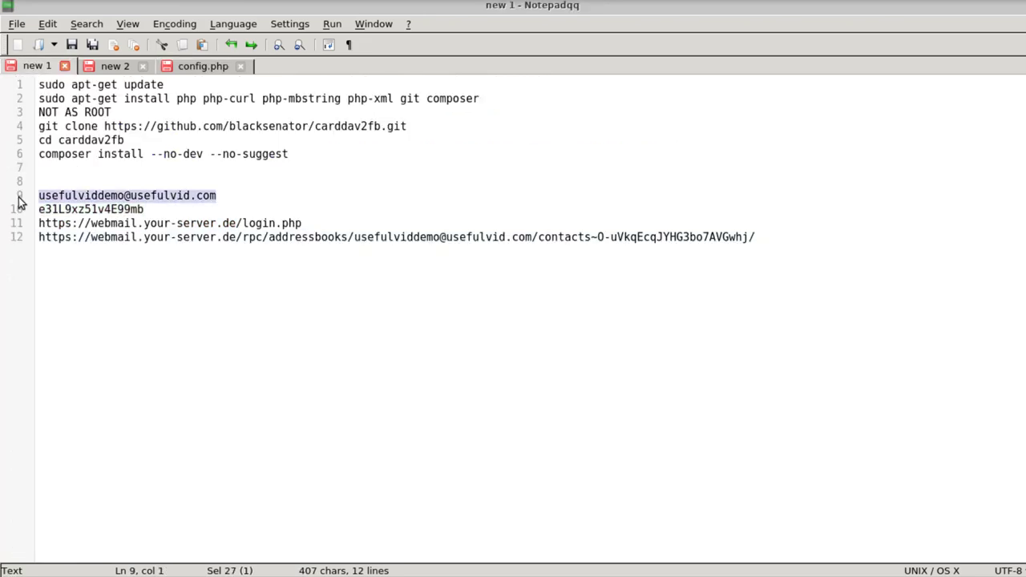
left_click(204, 67)
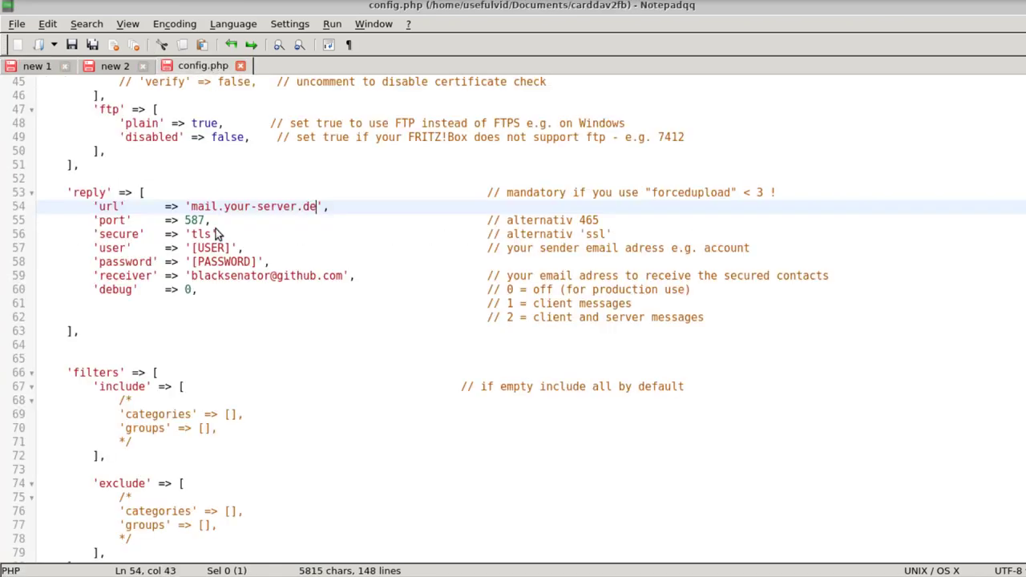
left_click_drag(193, 249, 231, 253)
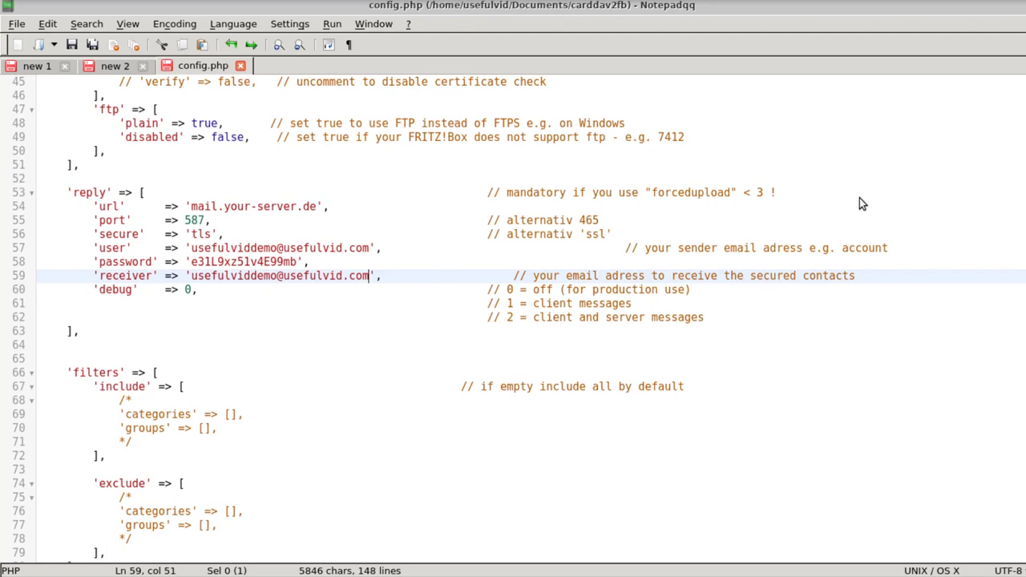
scroll(301, 284, "down", 5)
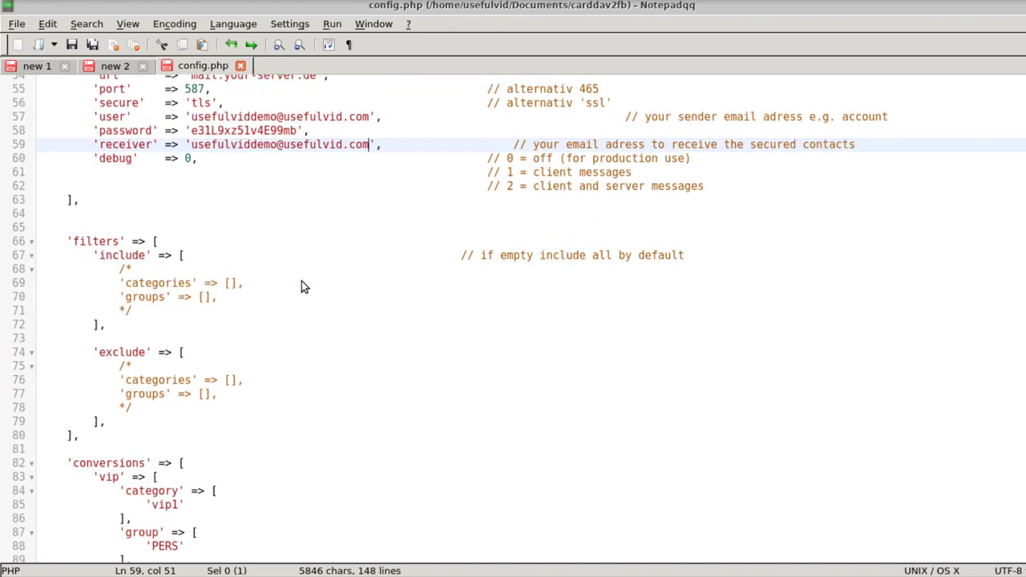
scroll(303, 285, "down", 15)
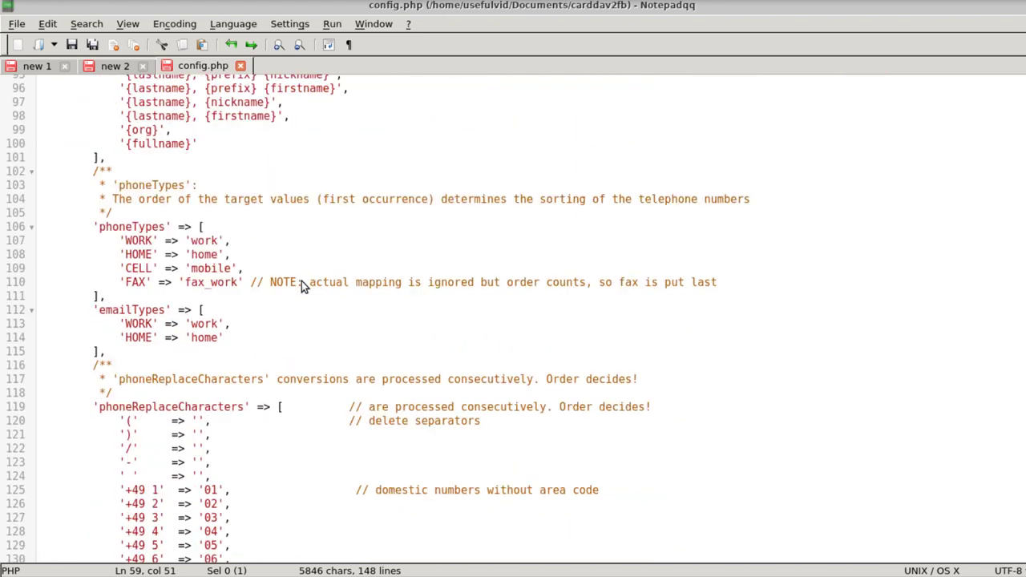
scroll(301, 284, "down", 1)
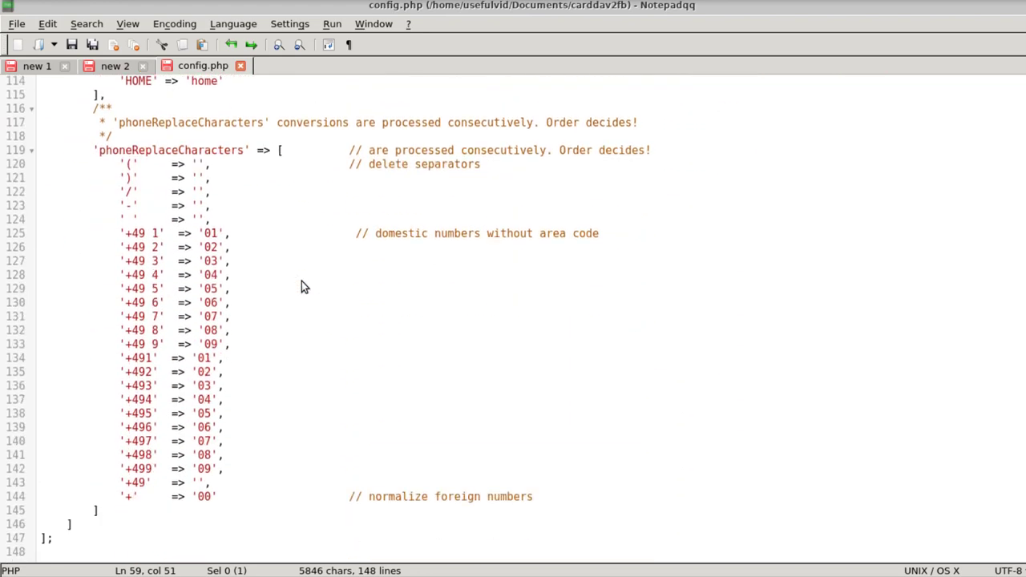
Save config.php with the reply block using port 587 and tls.
left_click(72, 46)
scroll(414, 303, "up", 16)
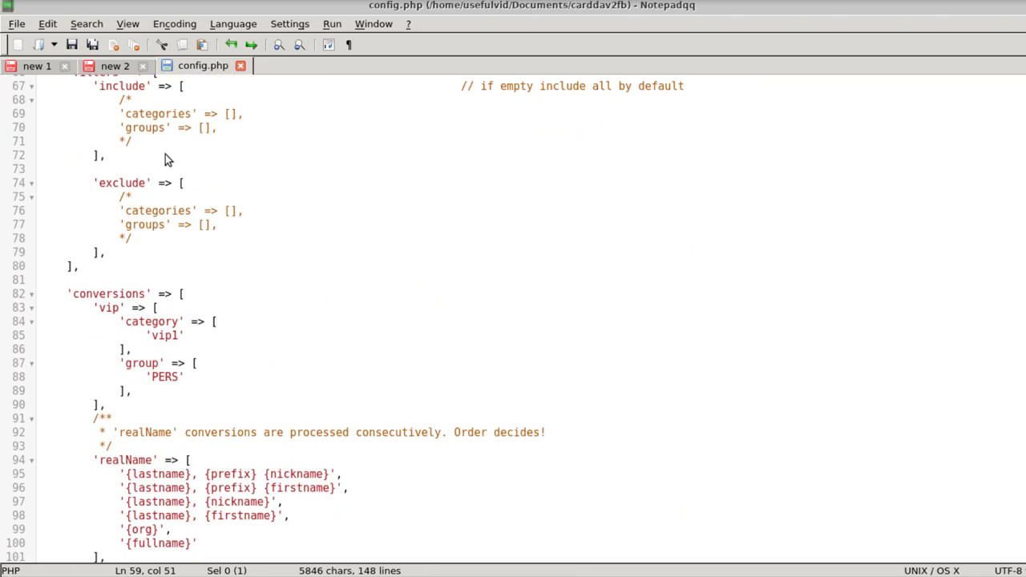
scroll(261, 175, "up", 12)
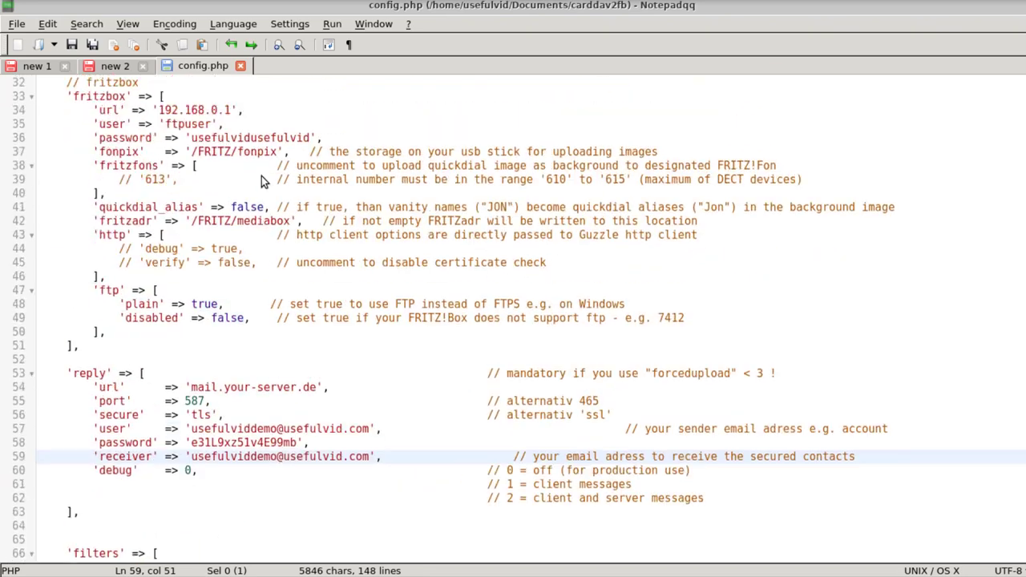
key("alt+Tab")
Create a FRITZ!Box phonebook entry with a test contact's name and Privat phone number.
left_click(533, 27)
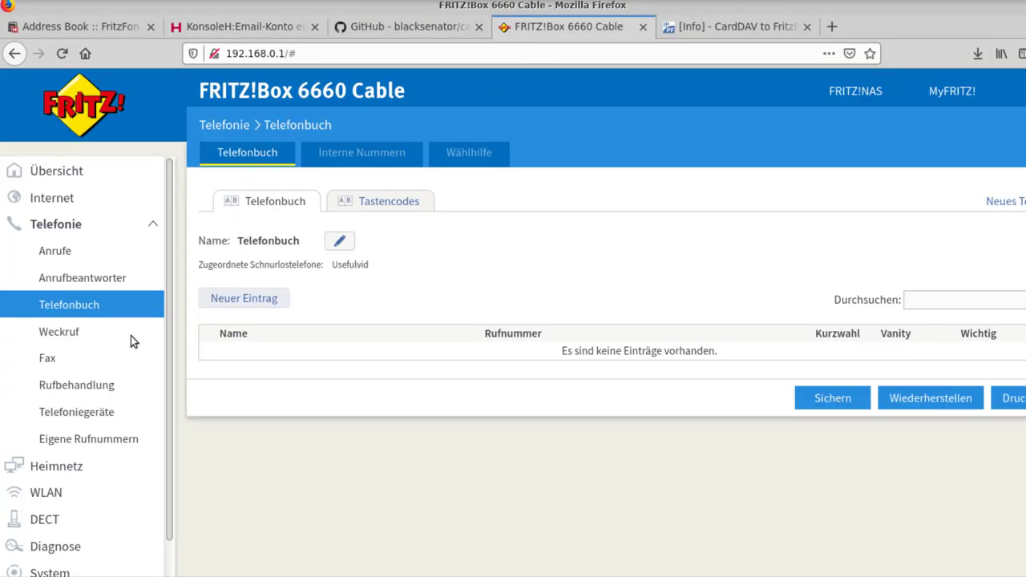
left_click(270, 304)
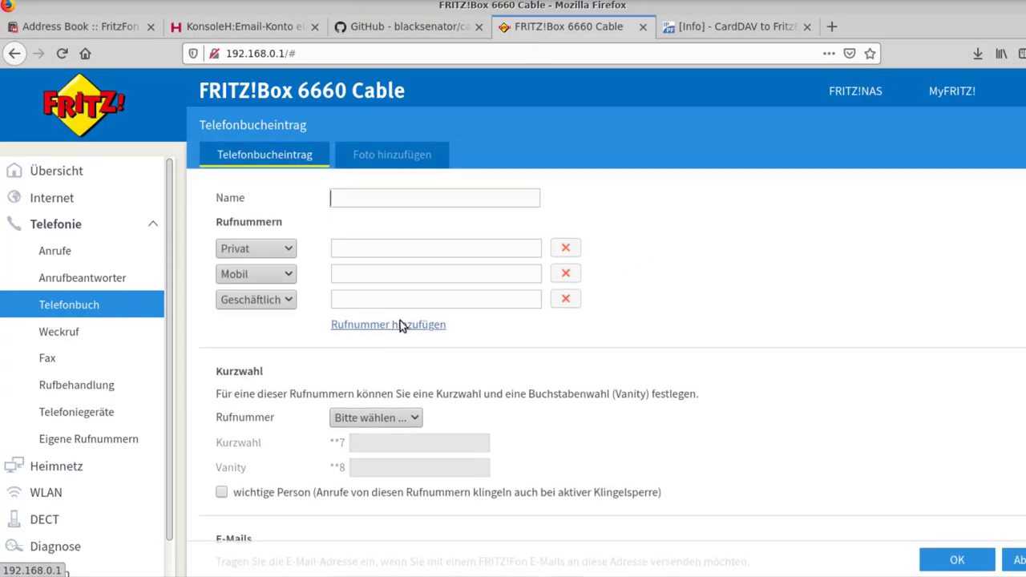
type("Hans Hase")
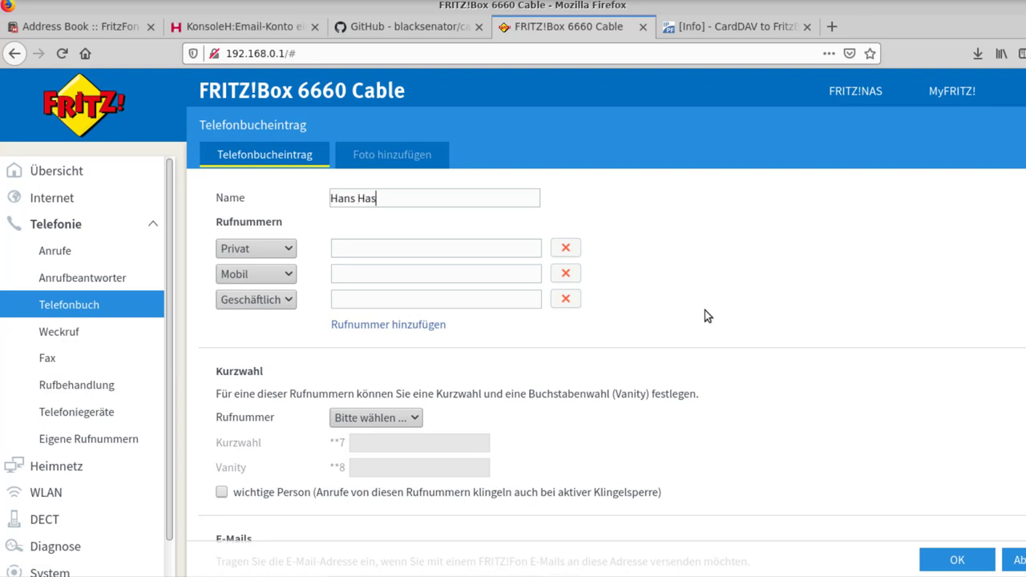
left_click(458, 249)
type("01544545454545454545")
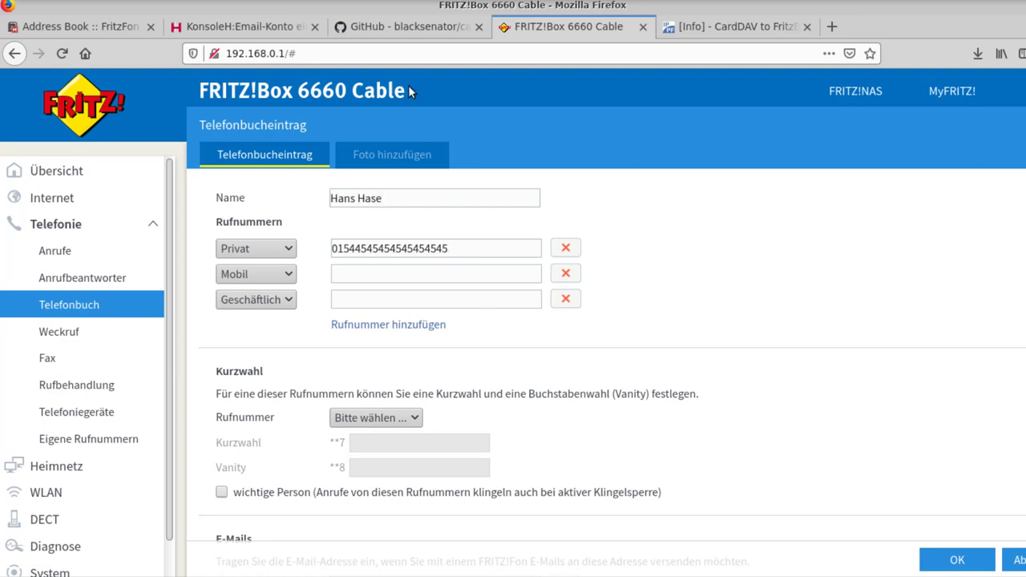
left_click(957, 561)
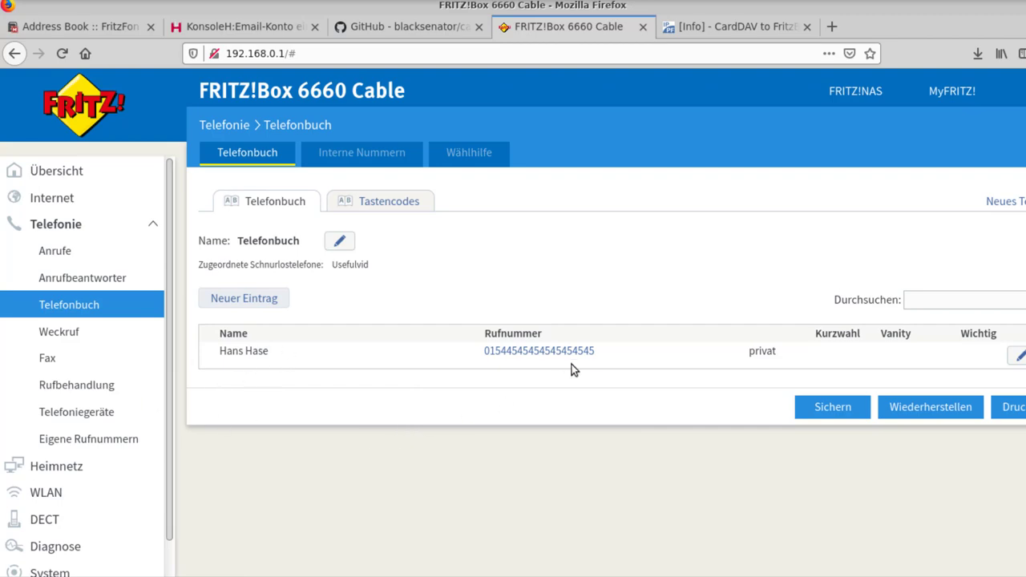
left_click(694, 2)
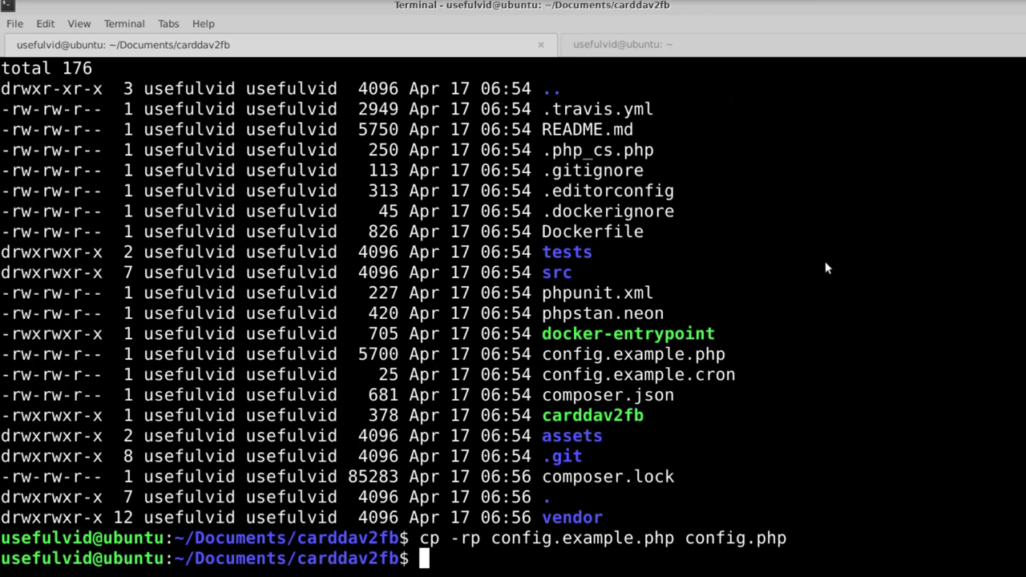
List files with ls -ltr, then run ./carddav2fb run -i to upload the vCards.
type("ls -ltr")
key("Return")
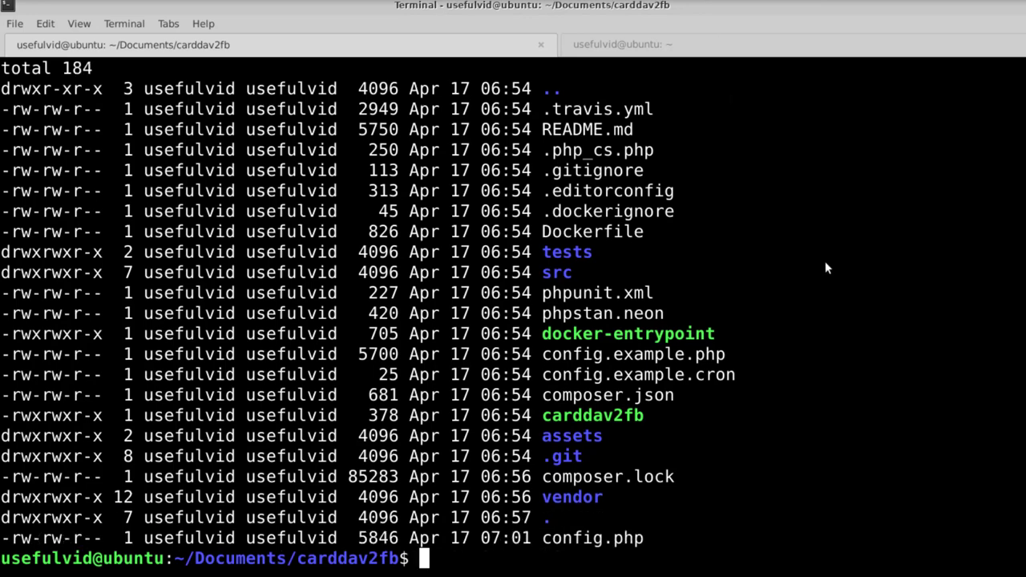
type("./c")
key("Tab")
type("run ")
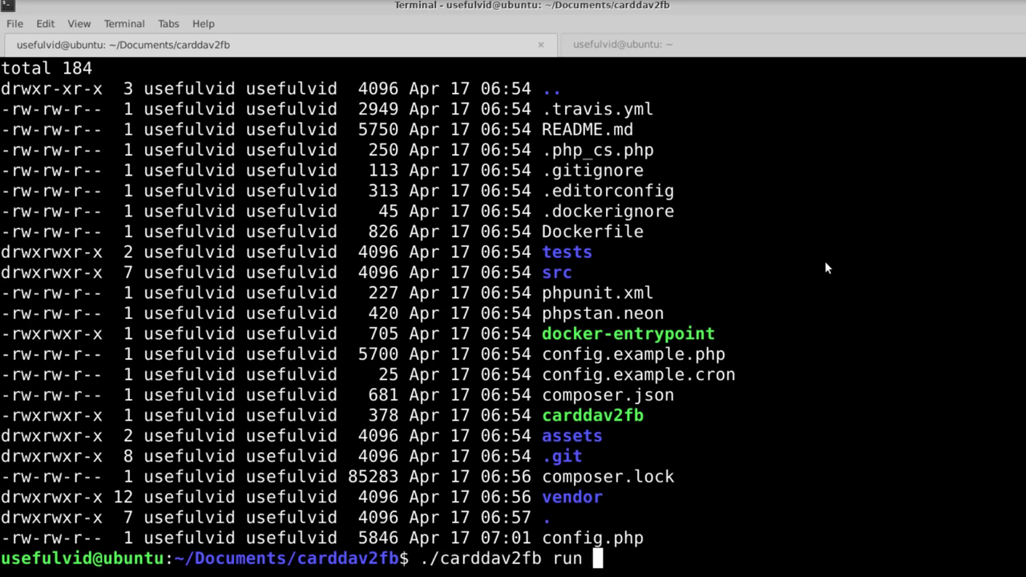
type("-i")
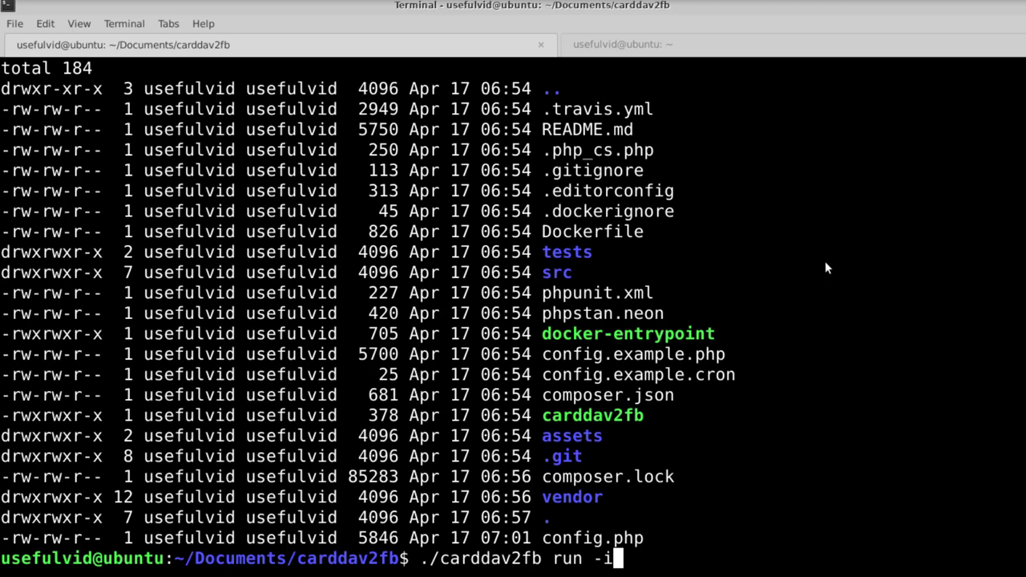
key("Return")
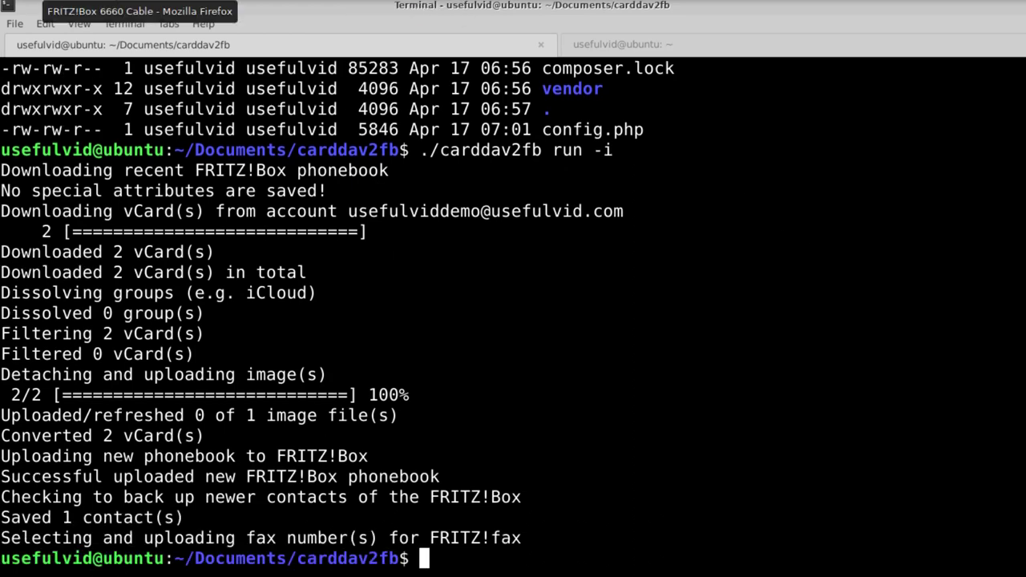
Check the 'Checking to back up newer contacts' output, then return to the webmail Address Book.
left_click(140, 11)
left_click(241, 29)
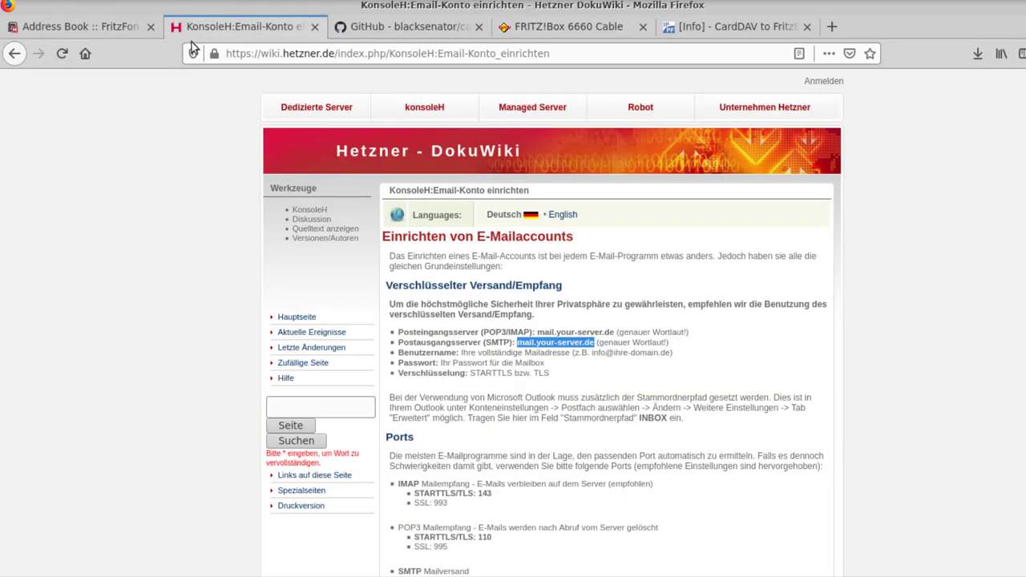
left_click(80, 26)
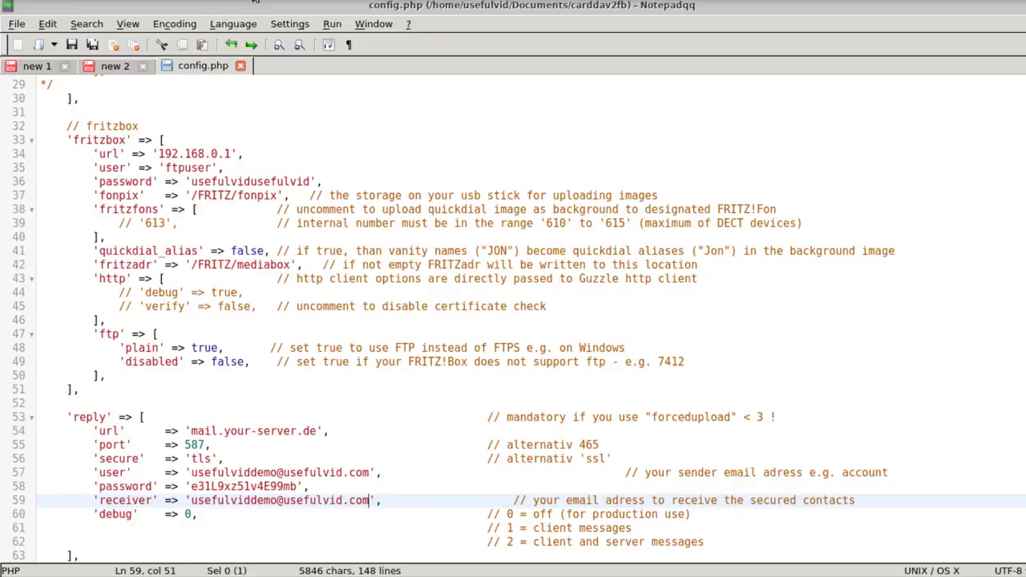
key("alt+Tab")
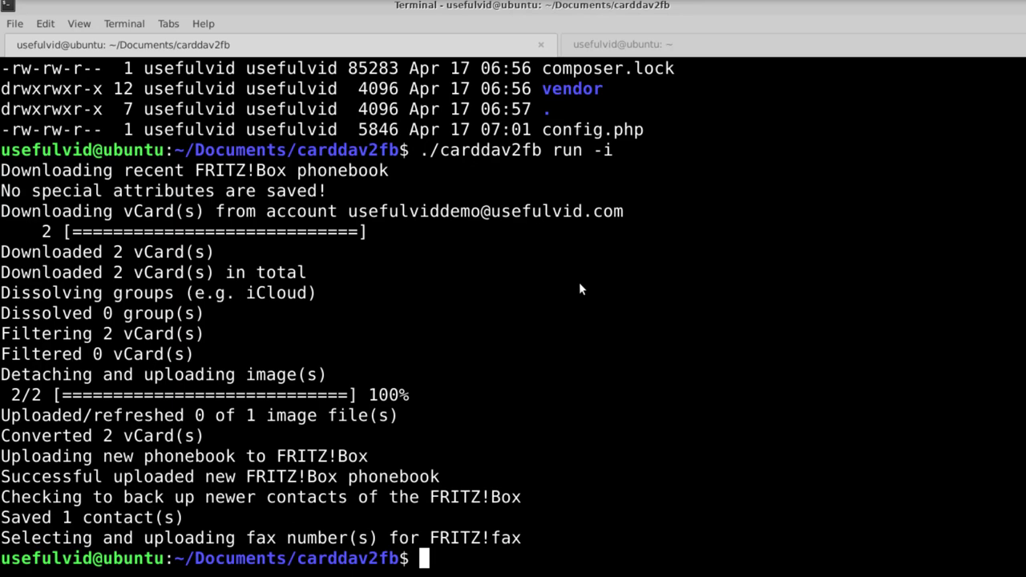
left_click_drag(4, 497, 583, 521)
left_click(585, 525)
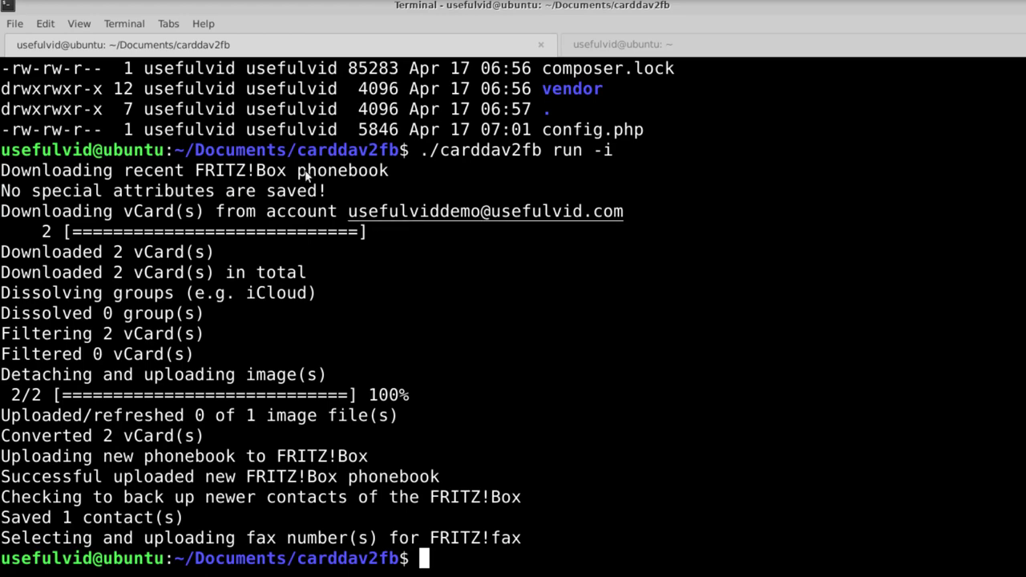
key("alt+Tab")
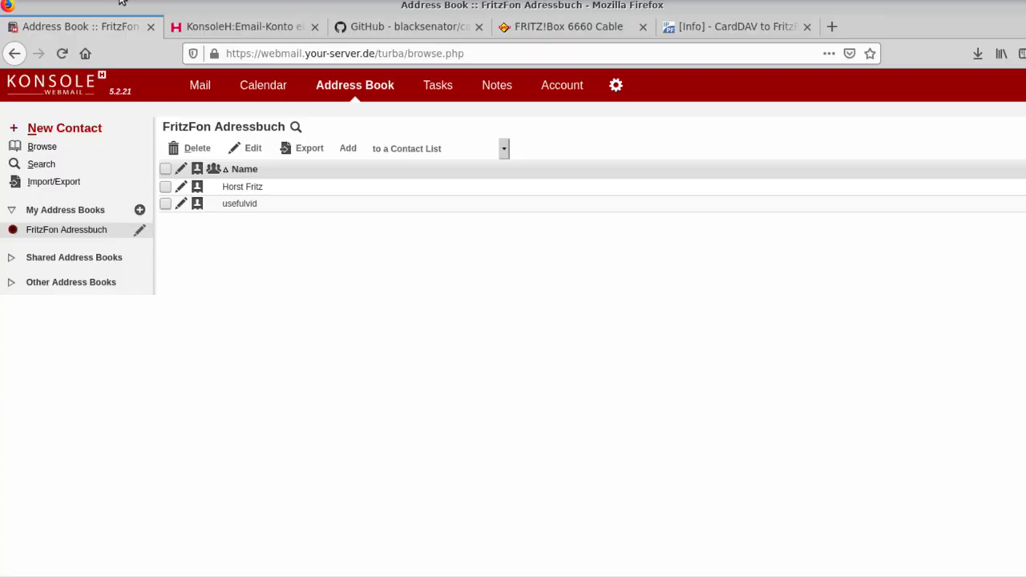
Refresh the FRITZ!Box Telefonbuch to see the two synced contacts, then open the webmail inbox.
left_click(569, 35)
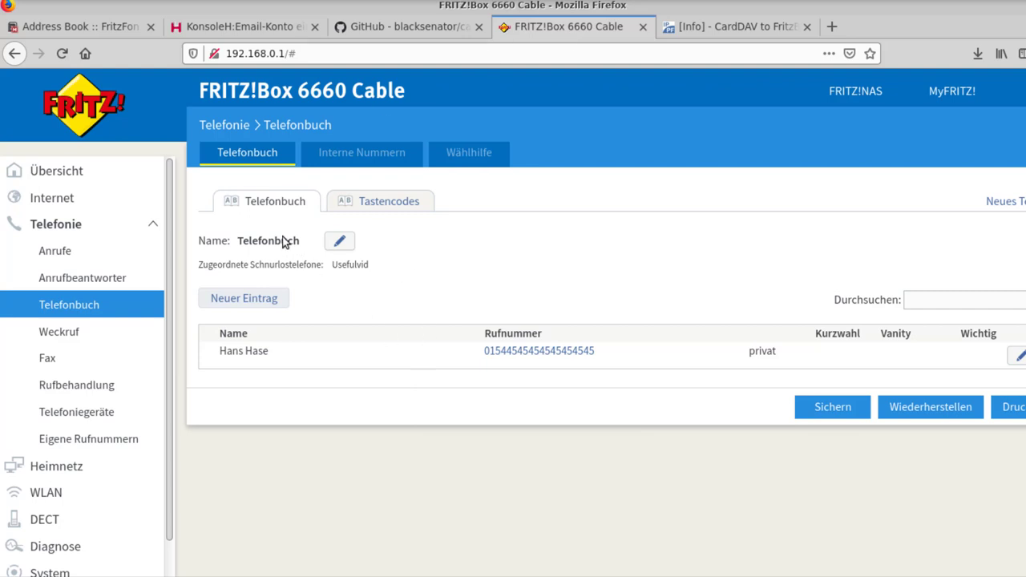
left_click(262, 157)
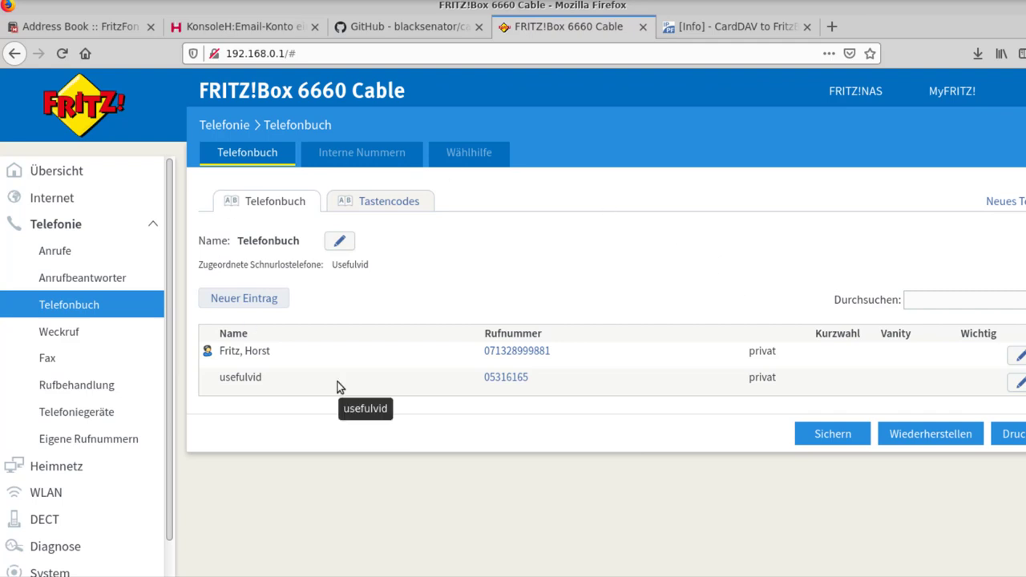
left_click(16, 27)
left_click(200, 85)
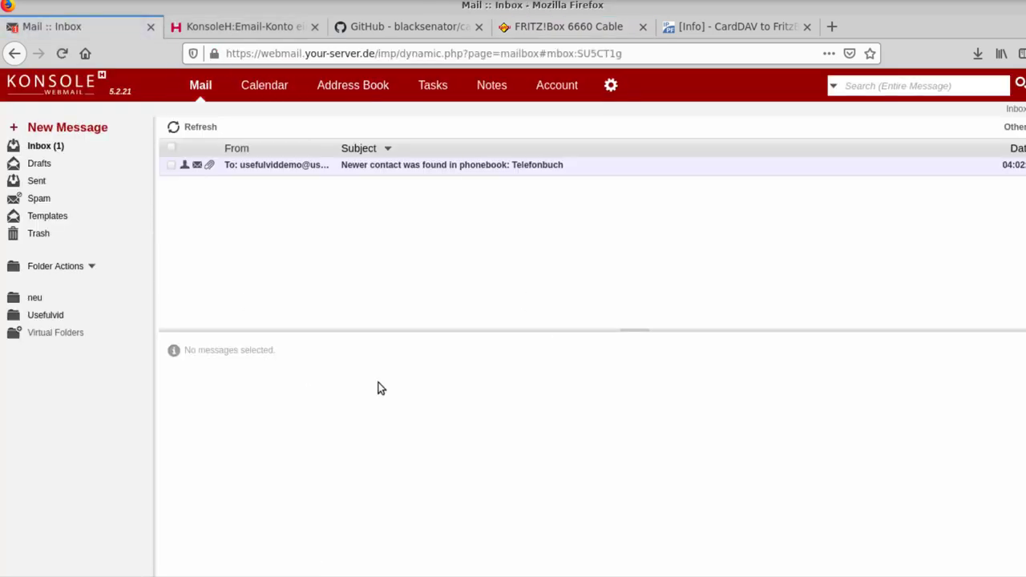
Add the contact from the 'Newer contact was found' email and browse FritzFon Adressbuch's contacts.
left_click(494, 168)
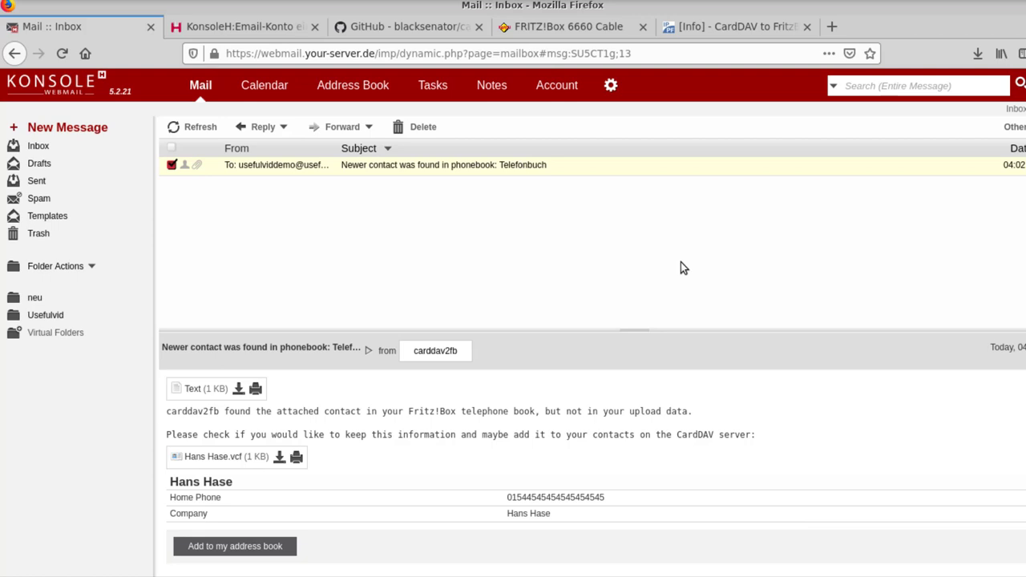
left_click(262, 552)
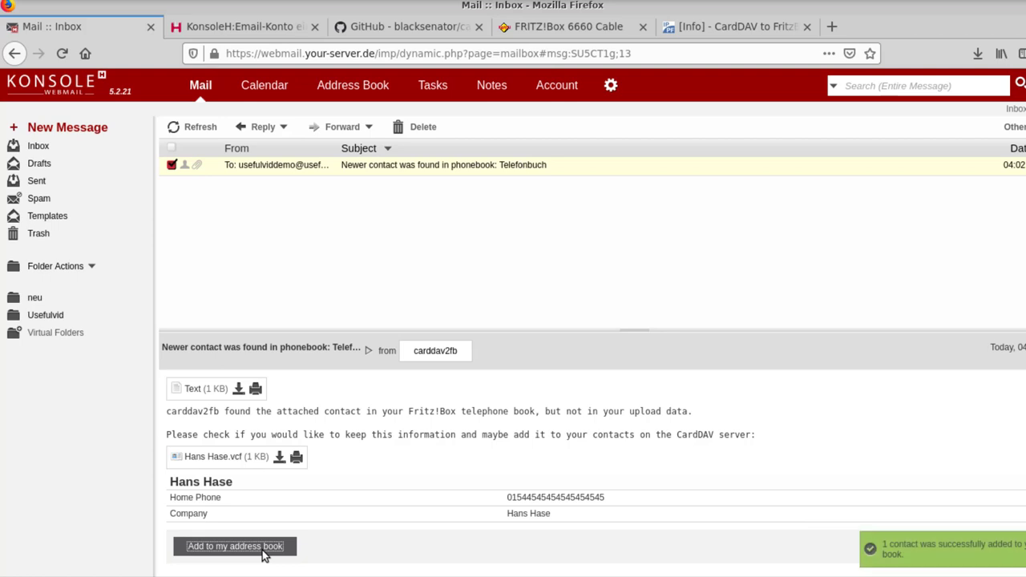
left_click(366, 94)
left_click(67, 230)
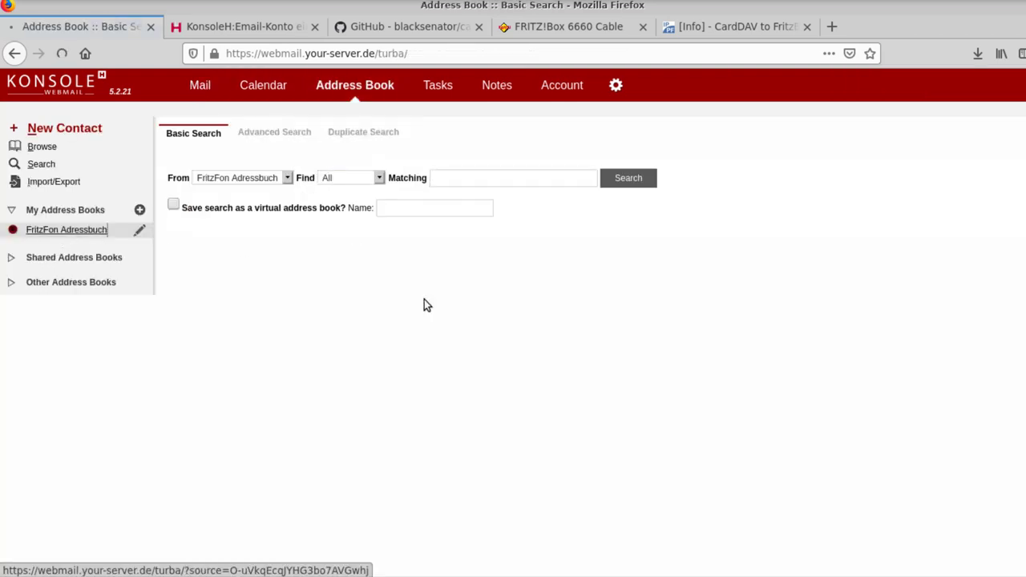
left_click(45, 147)
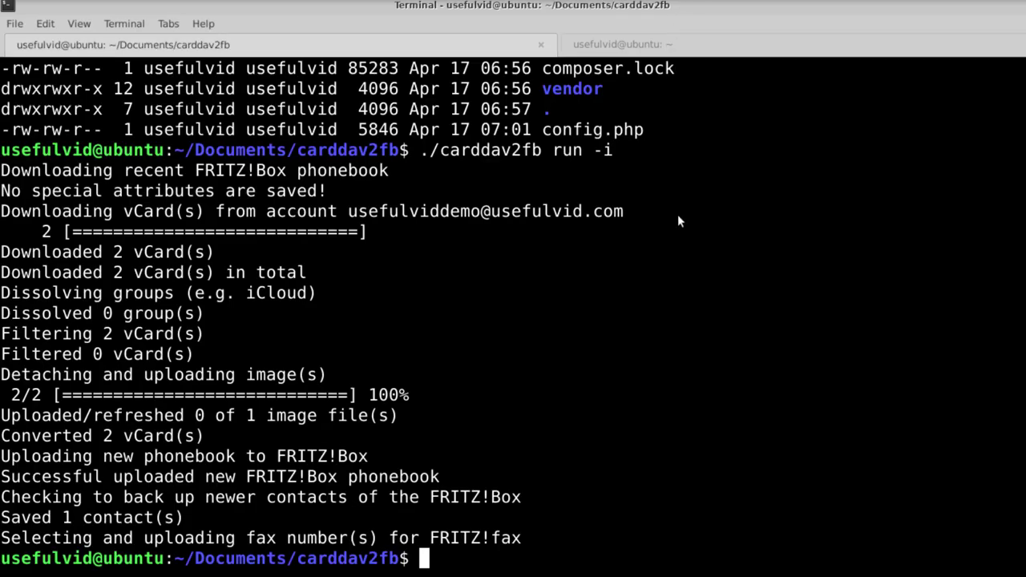
Rerun ./carddav2fb run -i and confirm the FRITZ!Box Telefonbuch now lists three contacts.
key("Up")
key("Return")
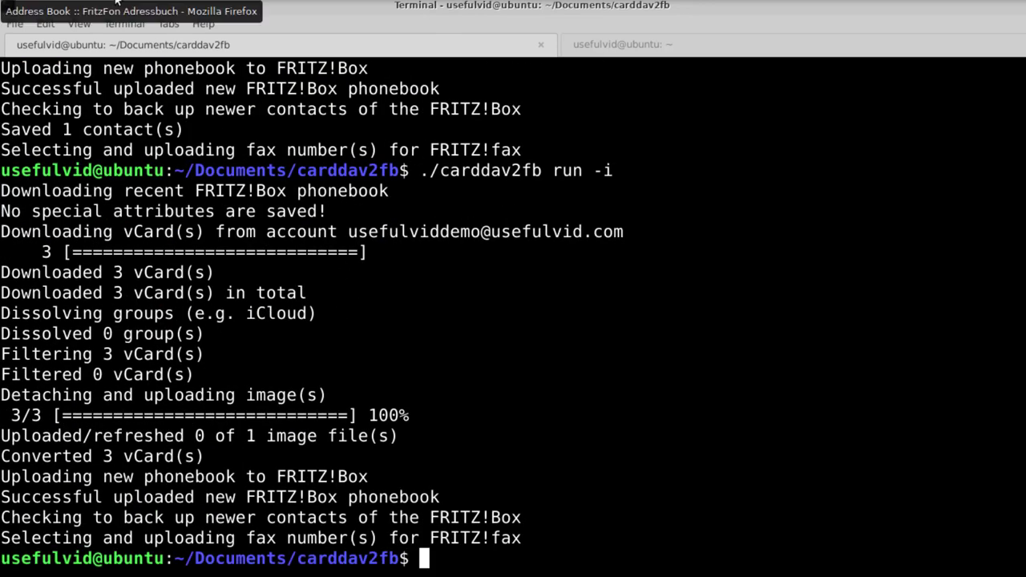
left_click(116, 3)
left_click(571, 27)
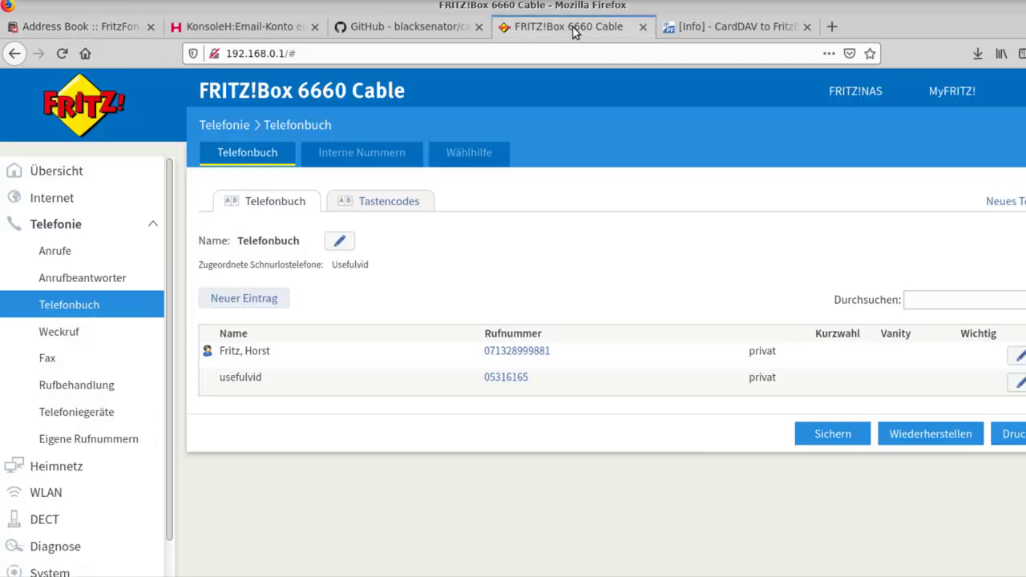
left_click(252, 162)
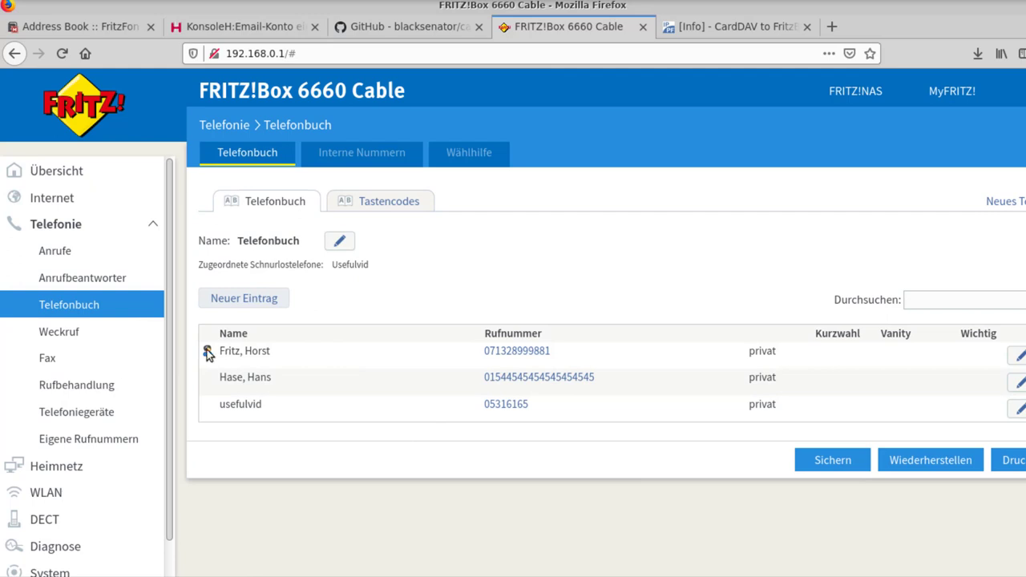
right_click(509, 373)
left_click(411, 311)
left_click(36, 38)
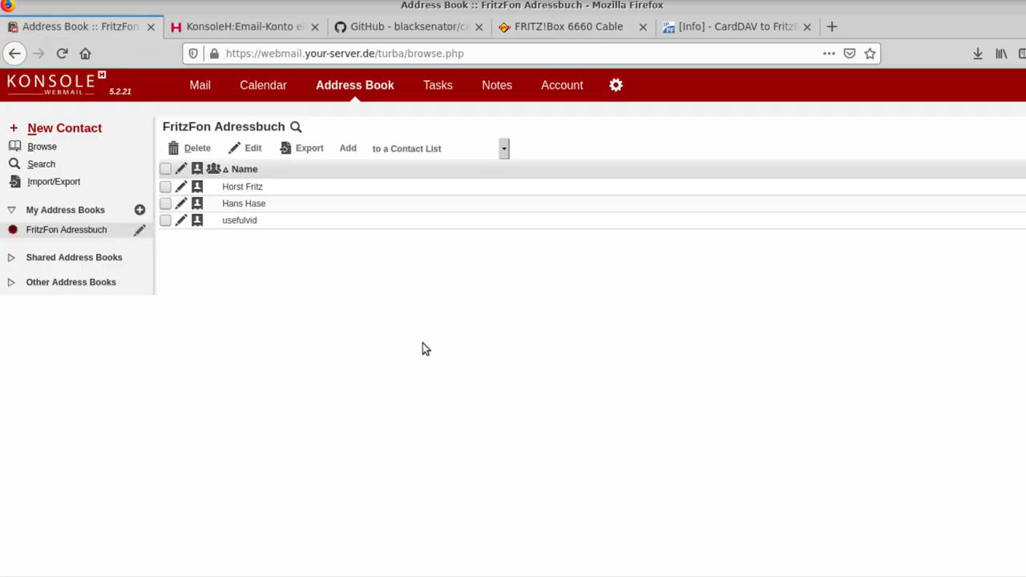
View the first webmail contact's details and photo.
left_click(243, 188)
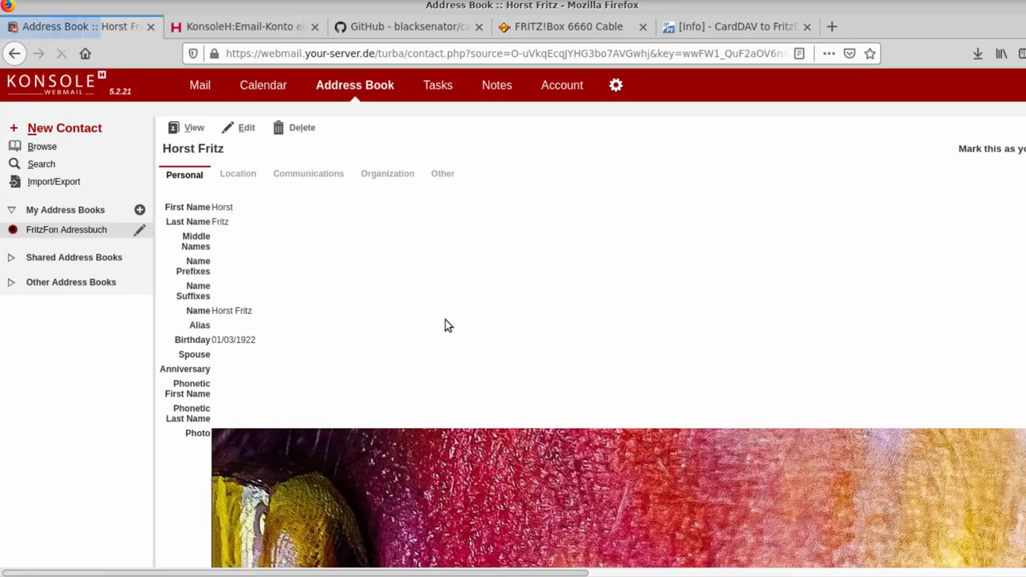
scroll(445, 319, "down", 6)
scroll(445, 319, "up", 8)
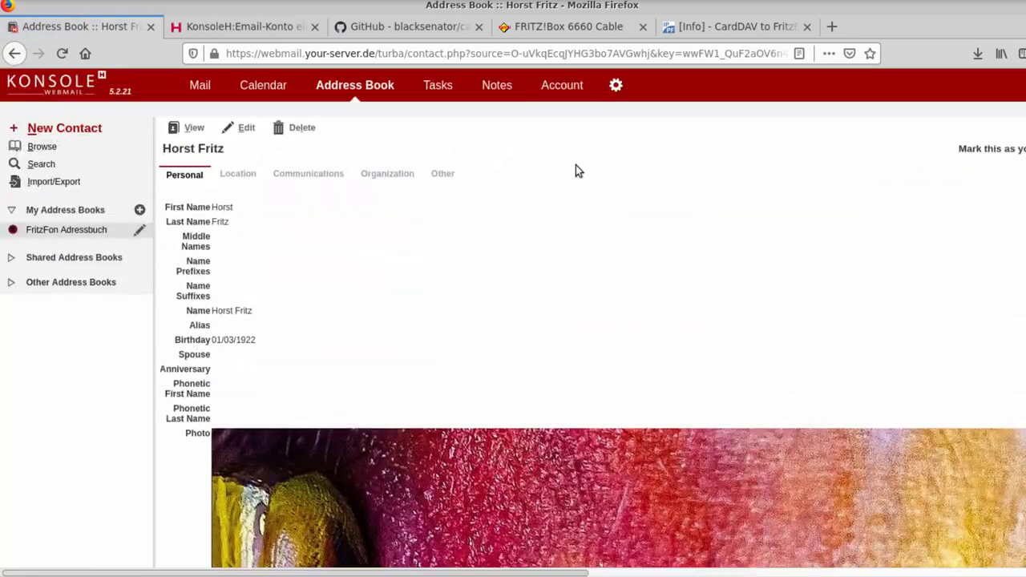
In the FRITZ!Box phonebook, cancel the dial prompt and open the entry's photo via edit.
left_click(565, 30)
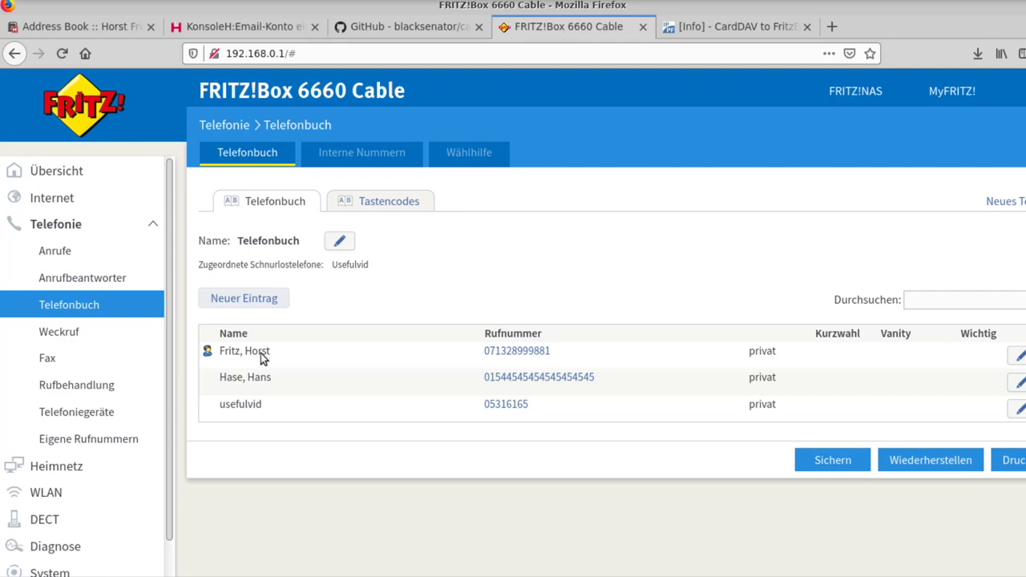
left_click(513, 353)
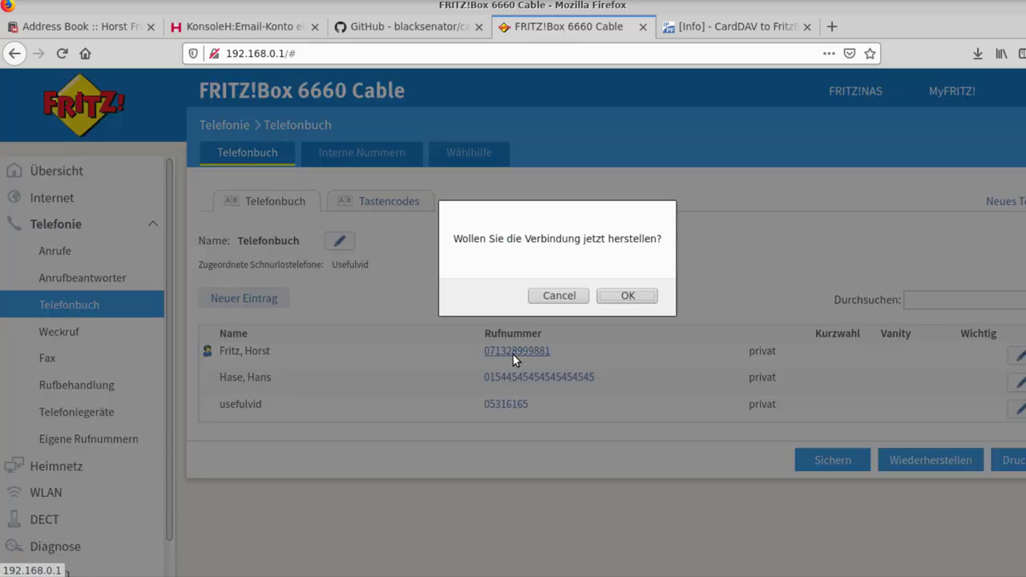
left_click(564, 298)
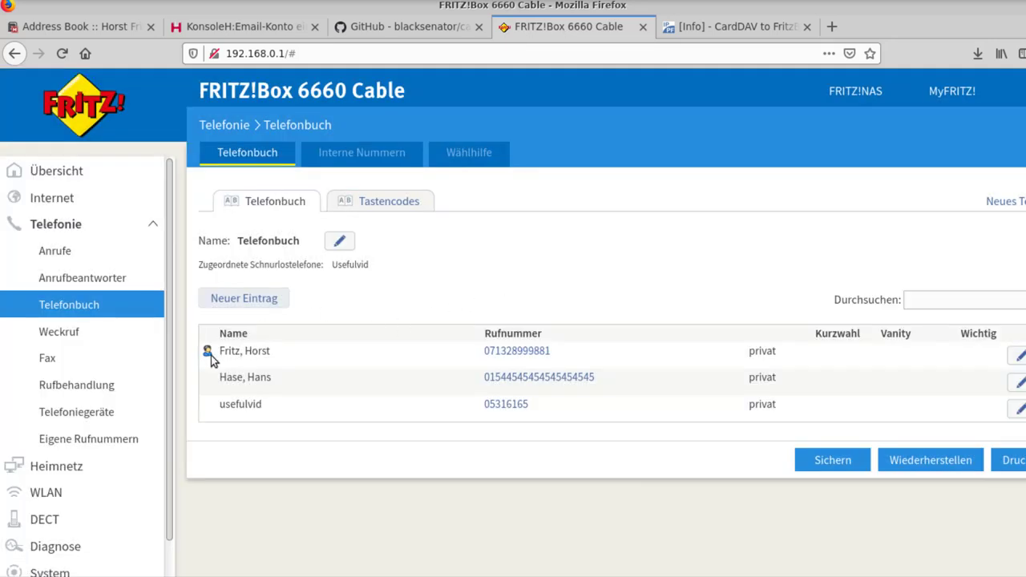
left_click(1016, 355)
left_click(401, 155)
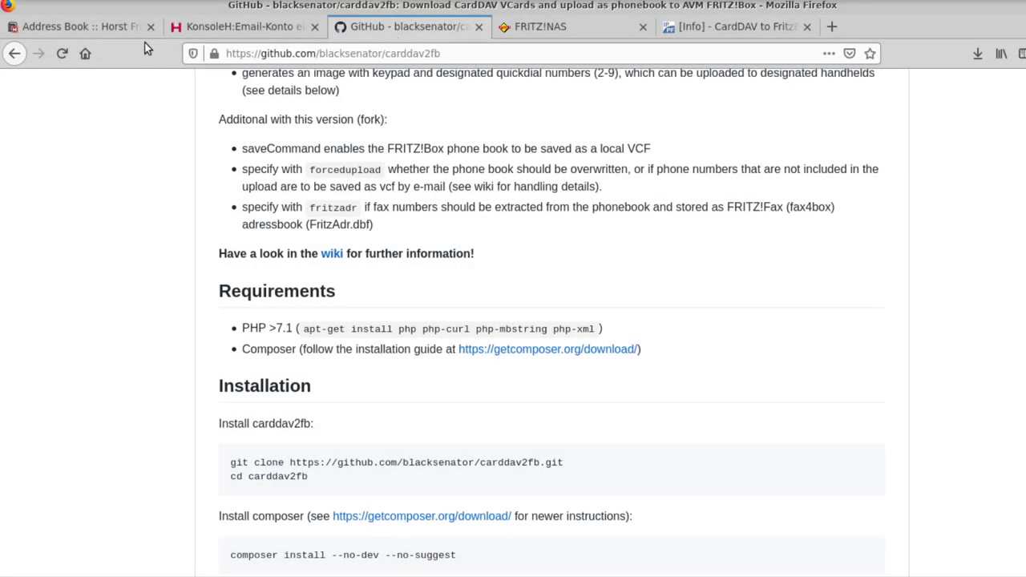
Go back to the webmail contact, then clear the recalled command at the terminal prompt.
left_click(84, 28)
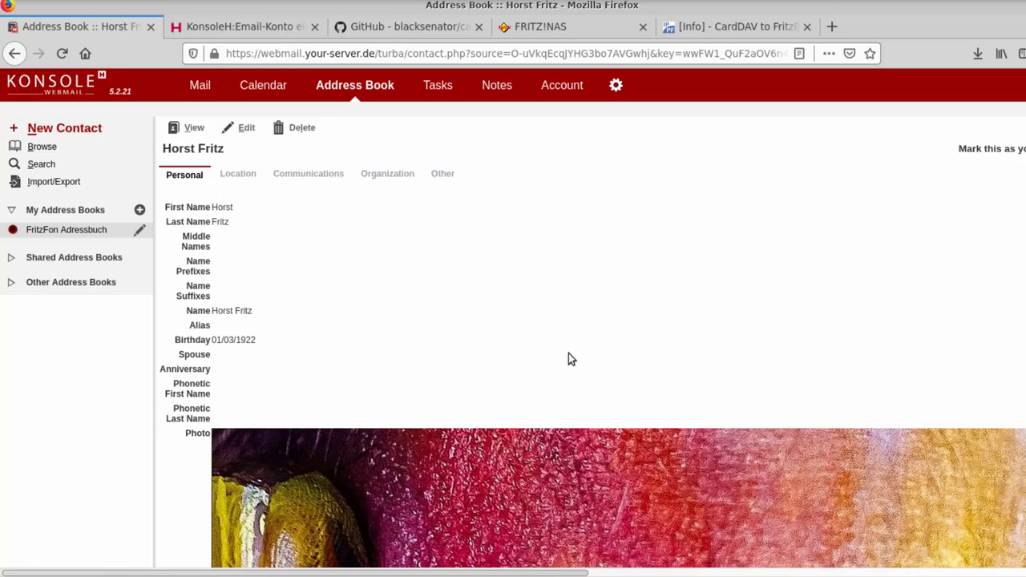
key("alt+Tab")
key("BackSpace")
key("BackSpace")
key("BackSpace")
key("BackSpace")
key("BackSpace")
key("BackSpace")
key("BackSpace")
key("BackSpace")
key("BackSpace")
key("BackSpace")
key("BackSpace")
key("BackSpace")
key("BackSpace")
key("BackSpace")
key("BackSpace")
key("BackSpace")
key("BackSpace")
key("BackSpace")
key("BackSpace")
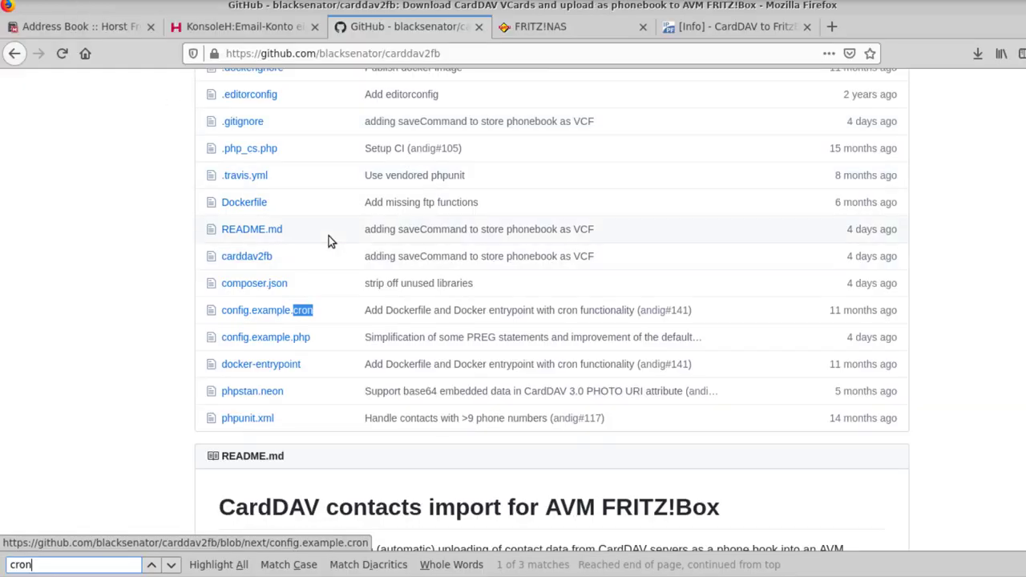
Scroll to the top of the carddav2fb repo and open its list of 60 forks.
scroll(329, 235, "up", 5)
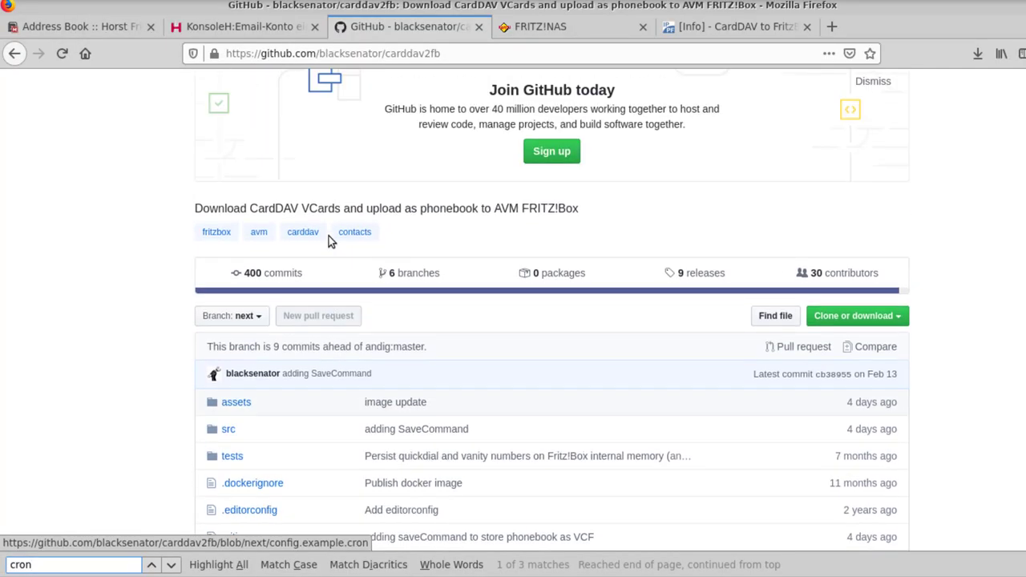
scroll(329, 235, "up", 3)
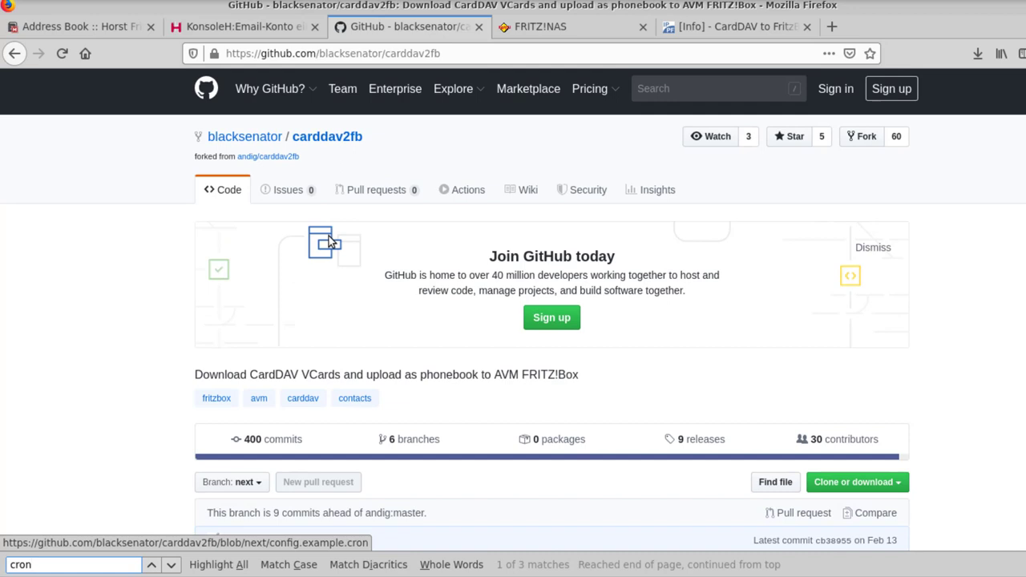
left_click(897, 137)
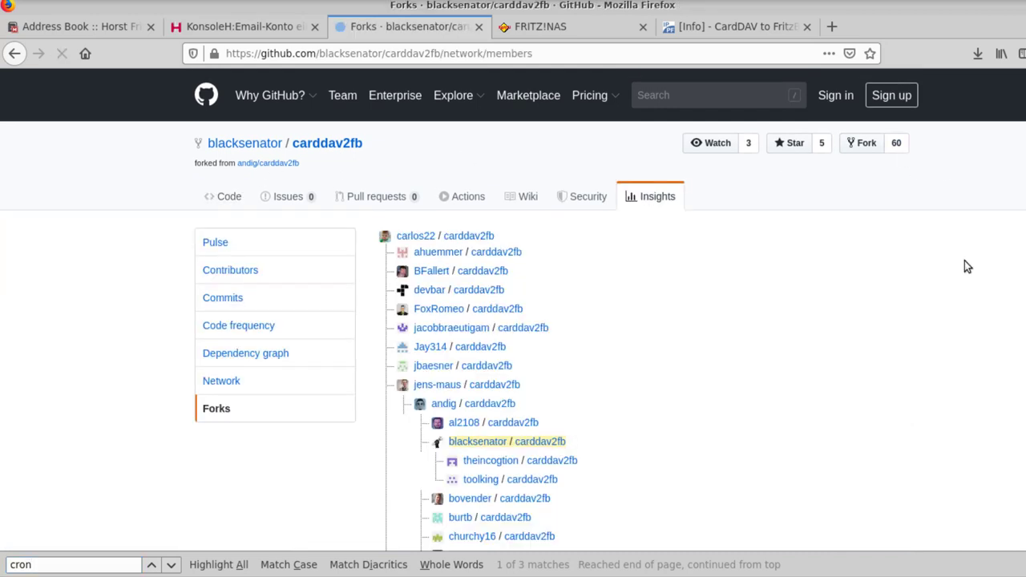
scroll(513, 366, "down", 1)
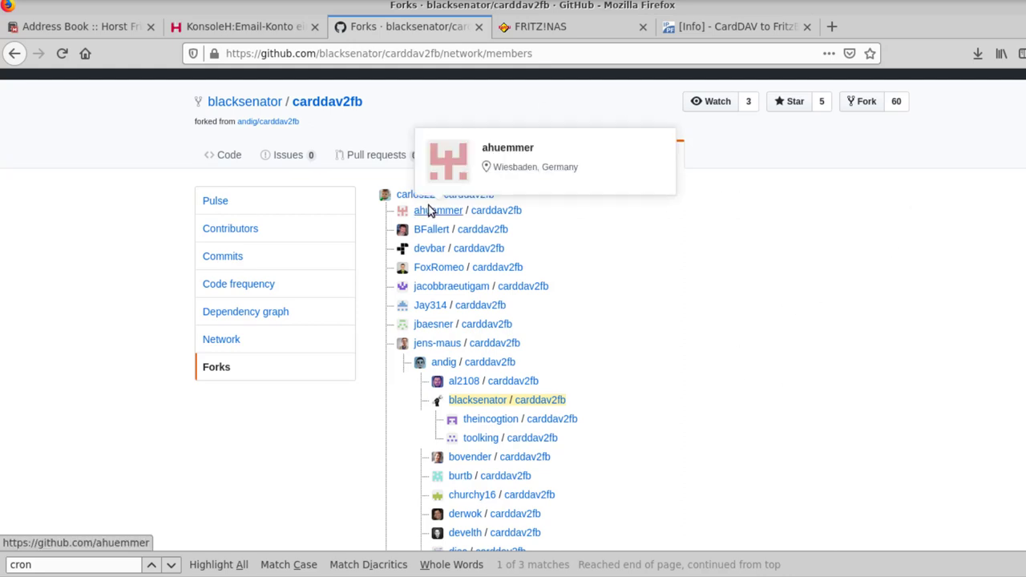
mouse_move(424, 195)
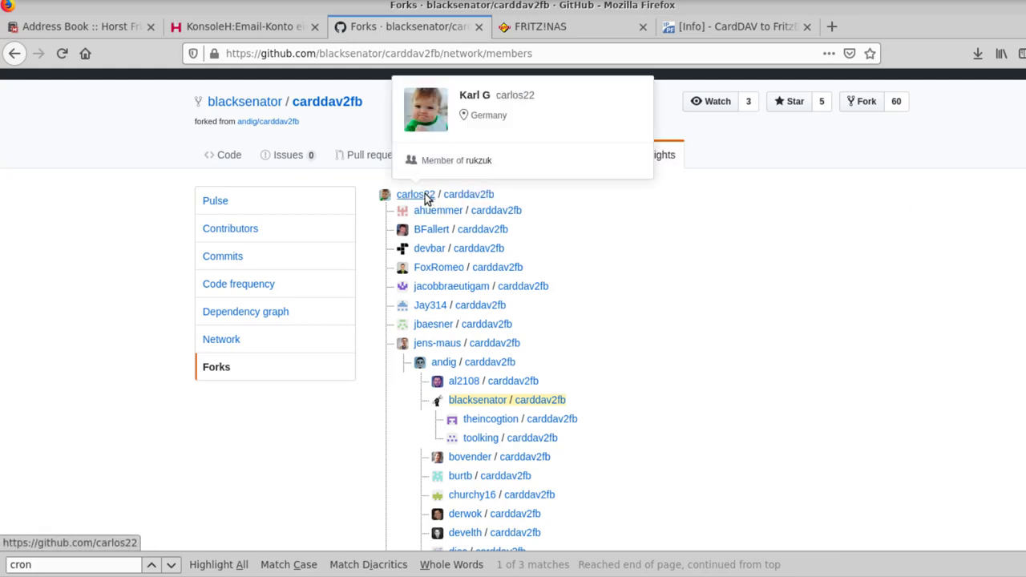